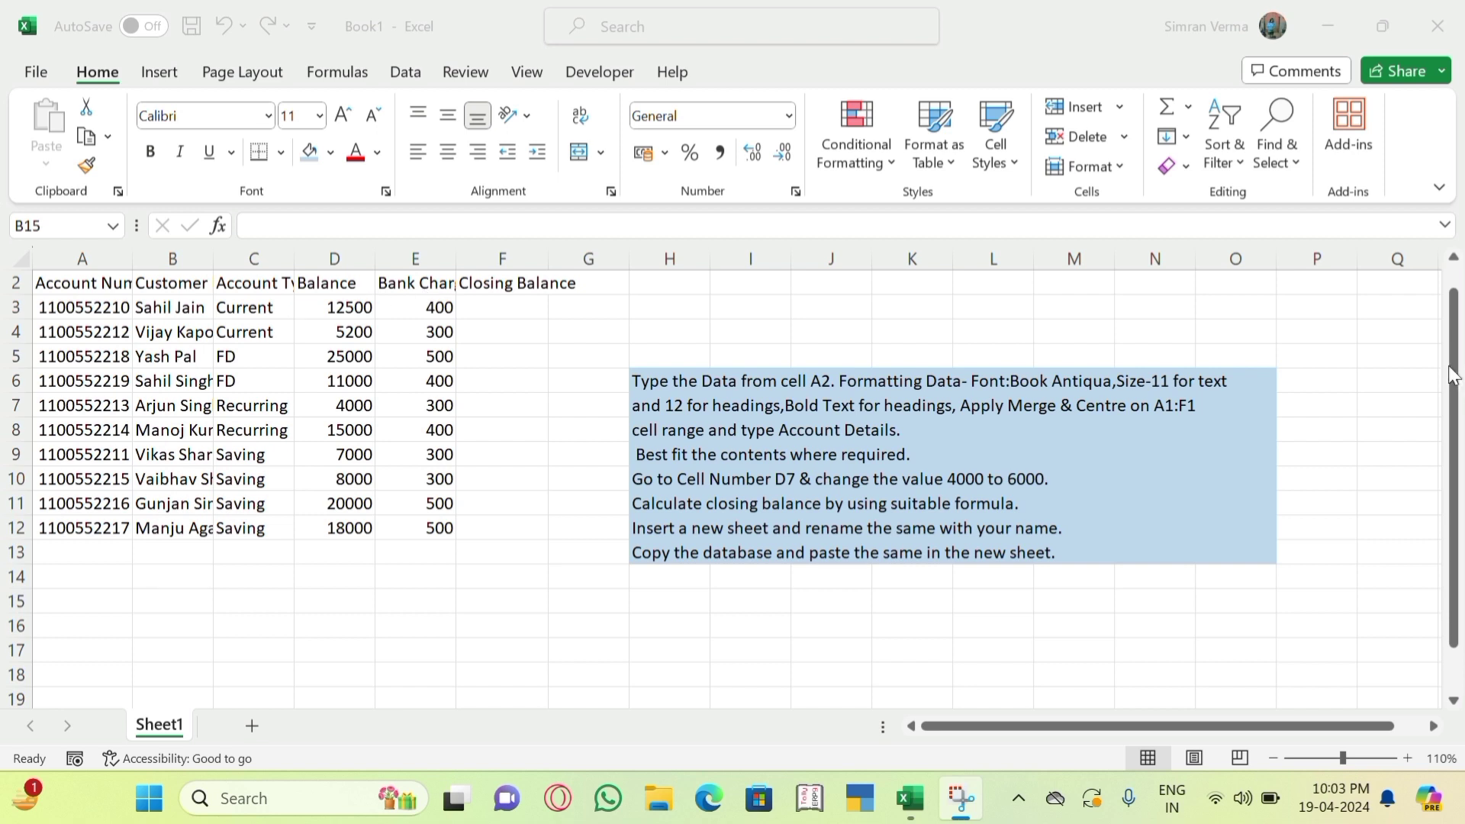
Set the whole table from A2 to G12 in the Book Antiqua font.
{"action": "left_click", "coordinate": [1454, 315]}
{"action": "left_click_drag", "start_coordinate": [1454, 315], "coordinate": [1435, 289]}
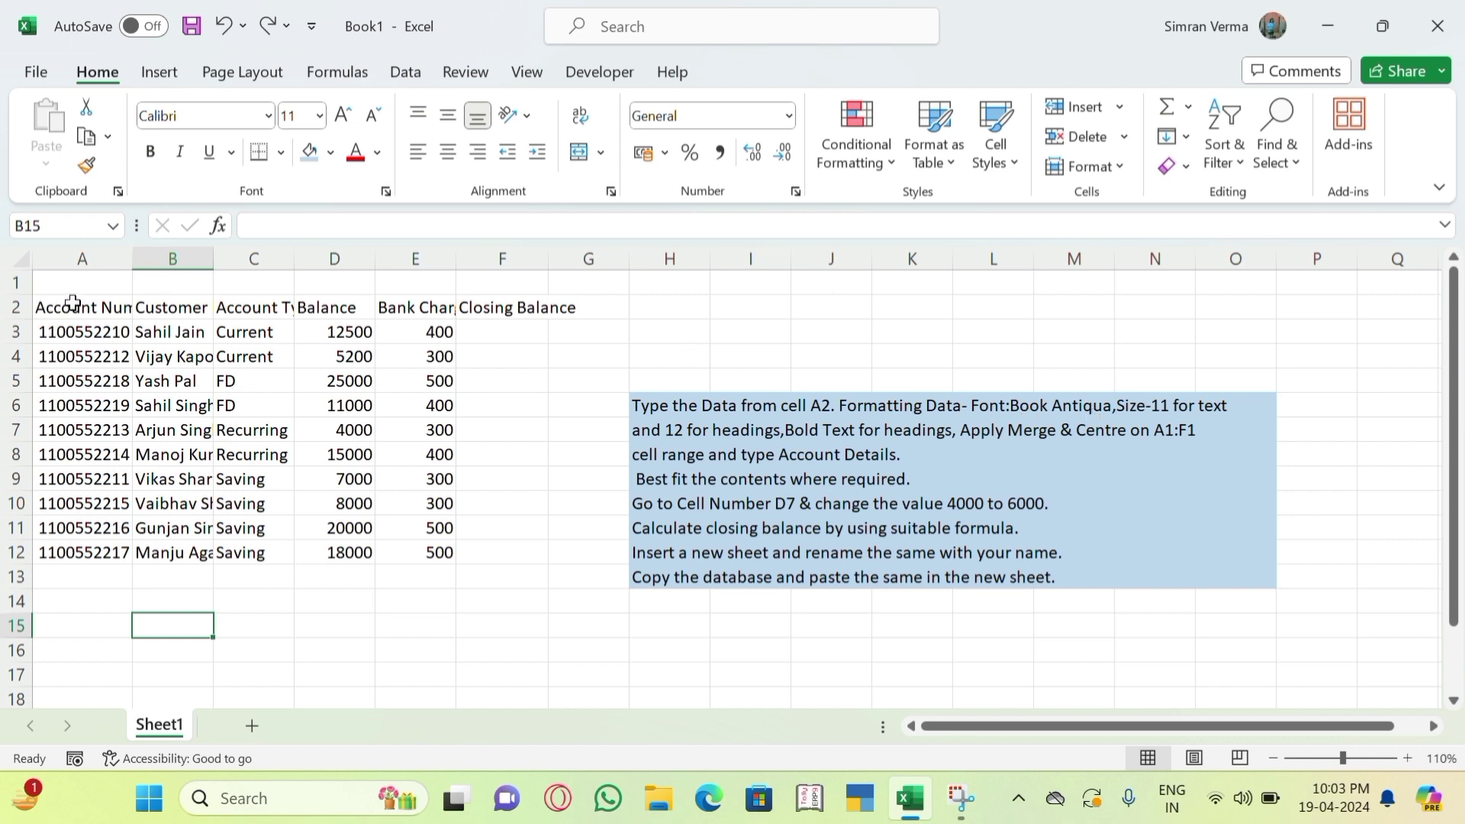
{"action": "left_click_drag", "start_coordinate": [73, 303], "coordinate": [556, 550]}
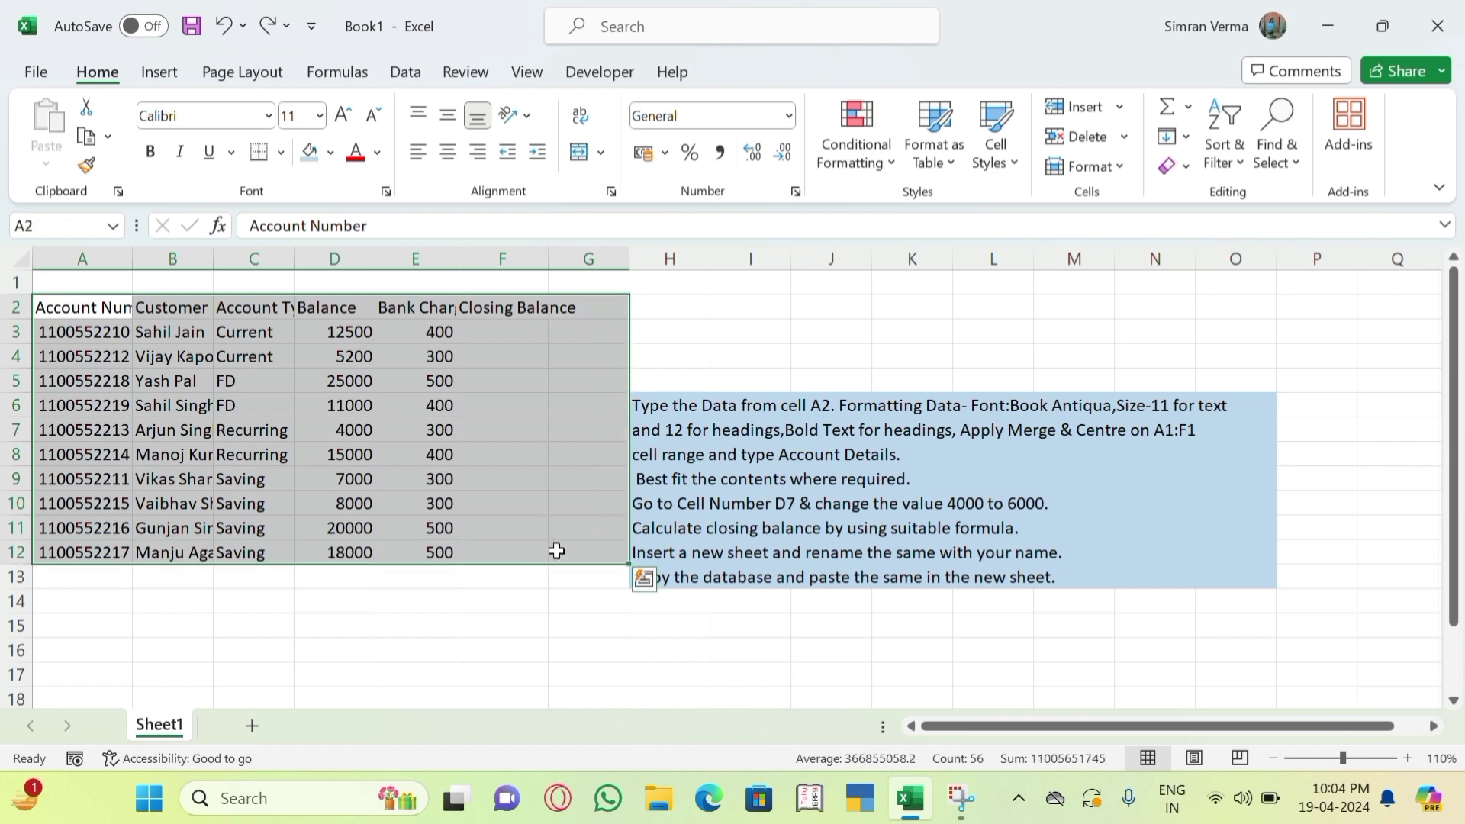
{"action": "left_click", "coordinate": [269, 115]}
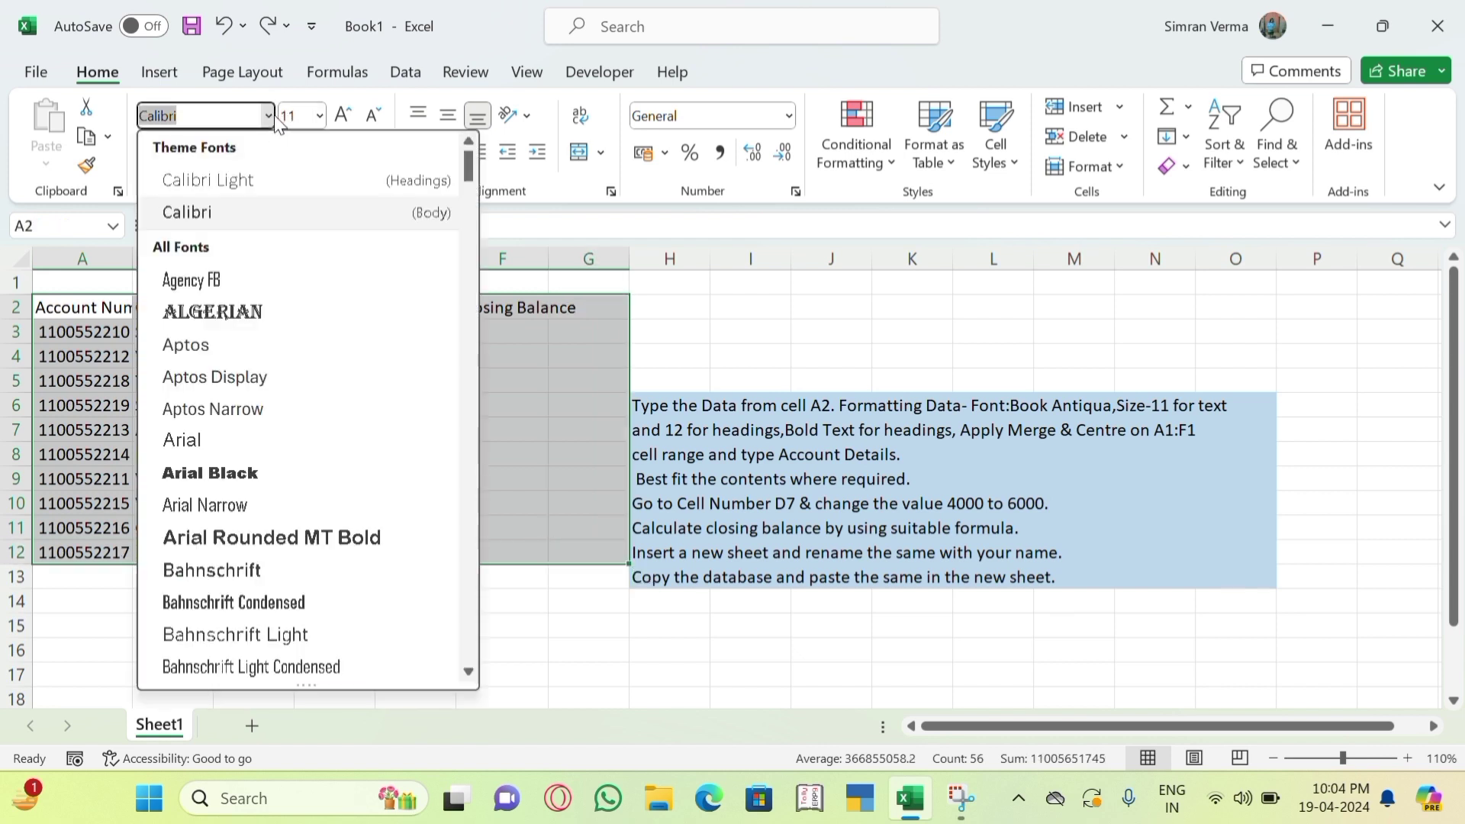
{"action": "type", "text": "Book "}
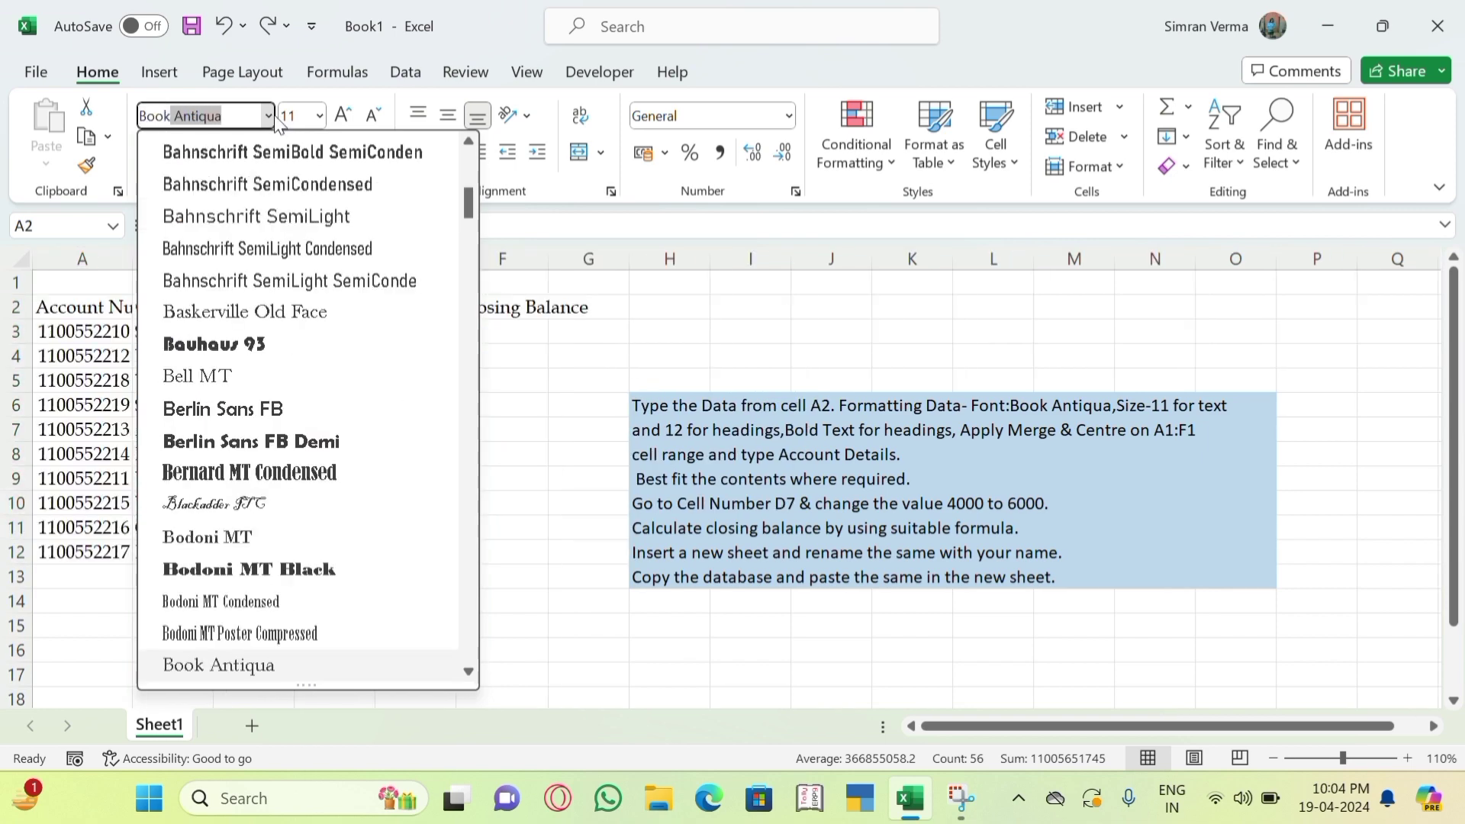
{"action": "type", "text": "Antiqua"}
{"action": "key", "text": "Return"}
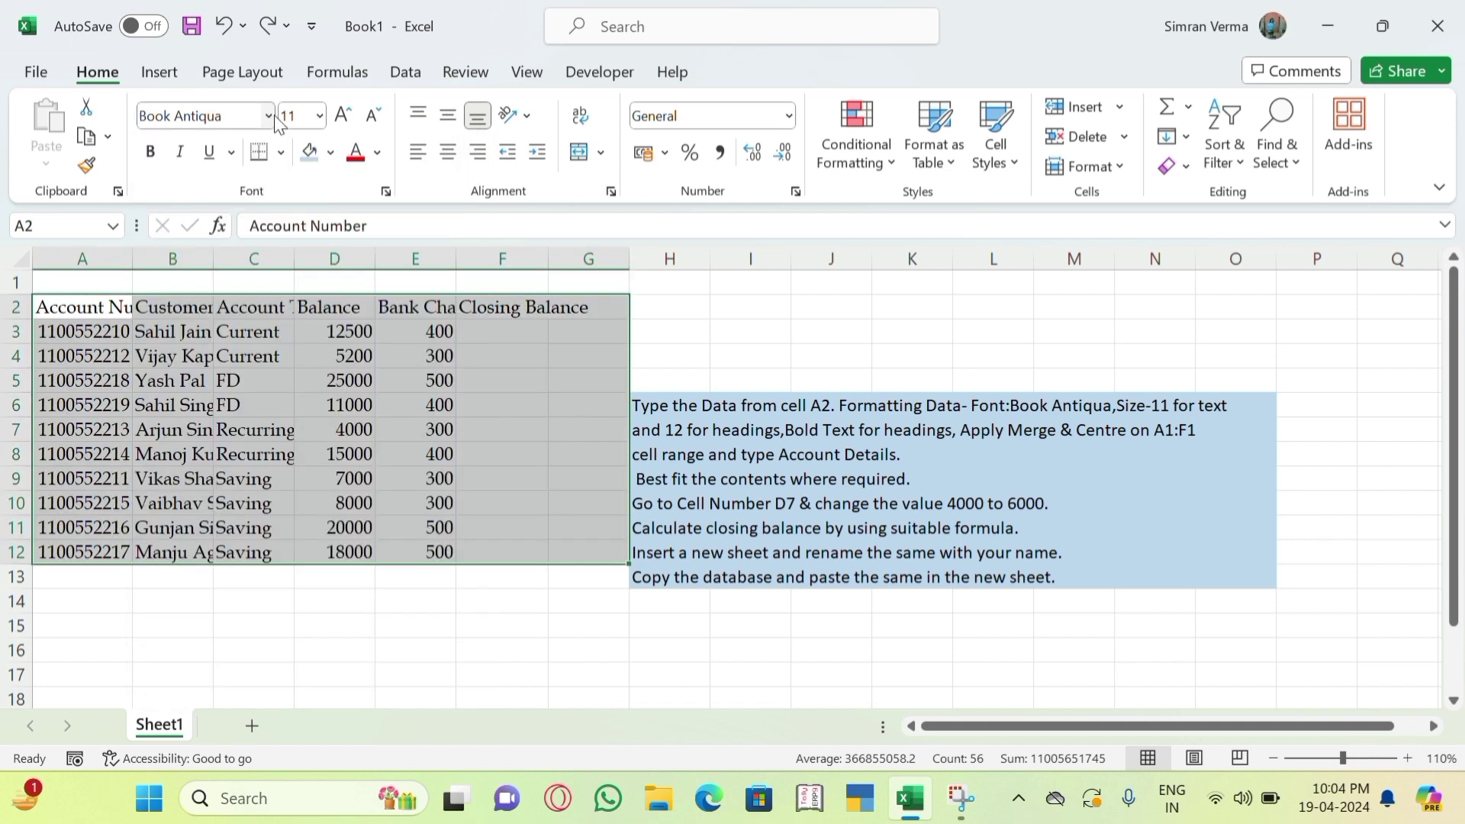
{"action": "left_click", "coordinate": [306, 655]}
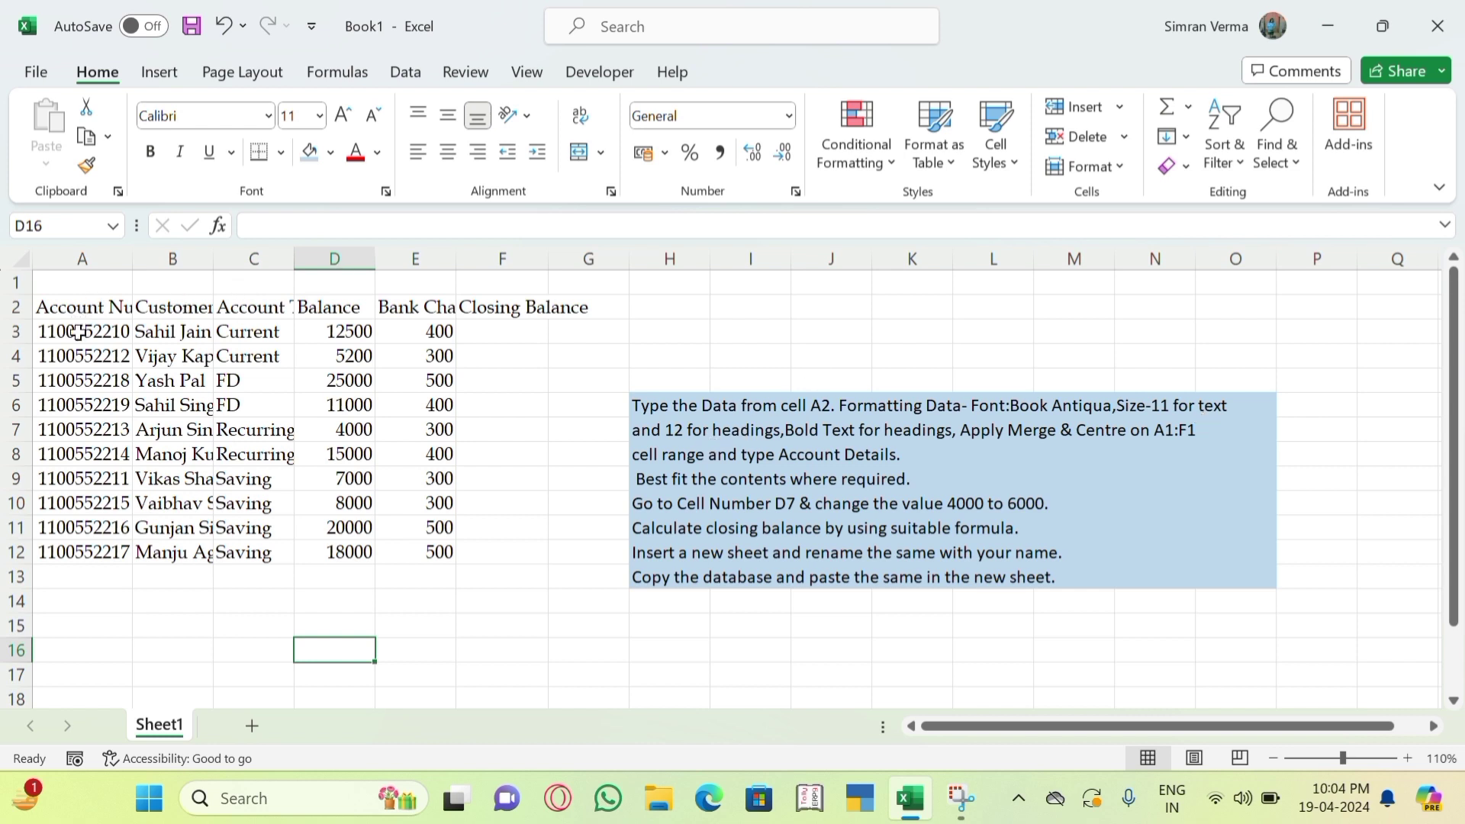
Keep the data rows below the headings at font size 11.
{"action": "left_click_drag", "start_coordinate": [79, 332], "coordinate": [550, 532]}
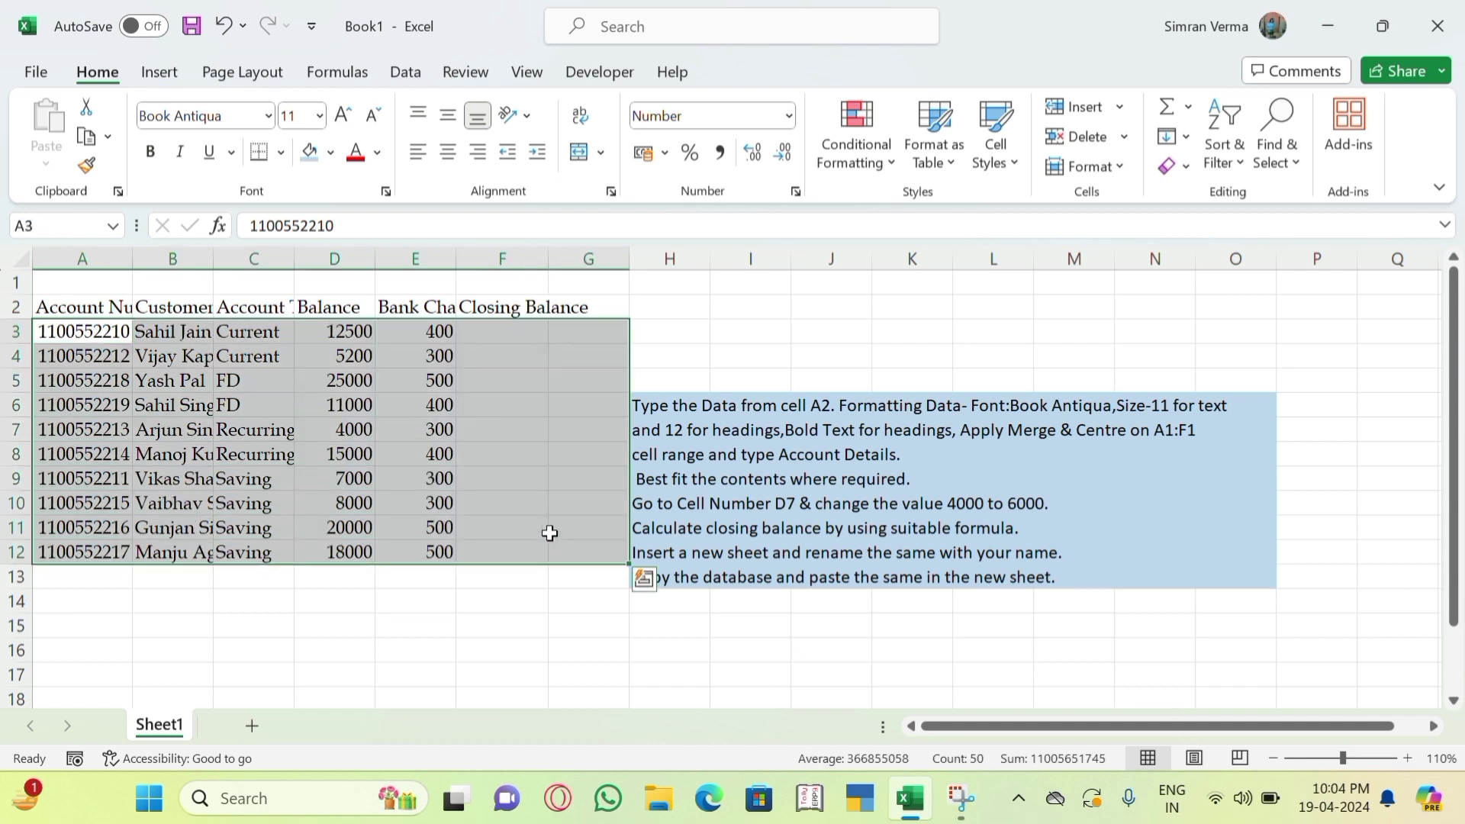
{"action": "left_click", "coordinate": [319, 119]}
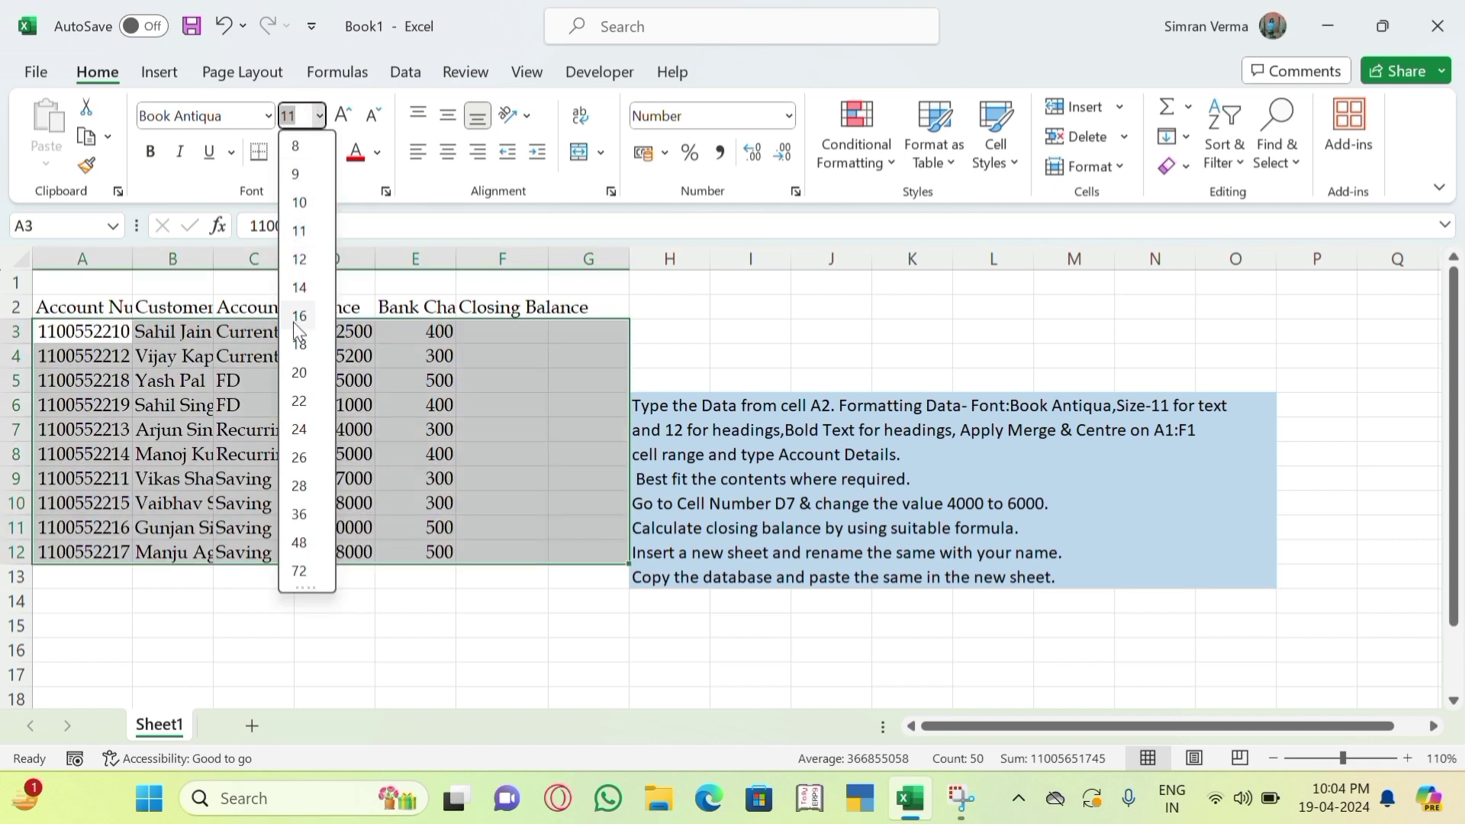
{"action": "left_click", "coordinate": [305, 240]}
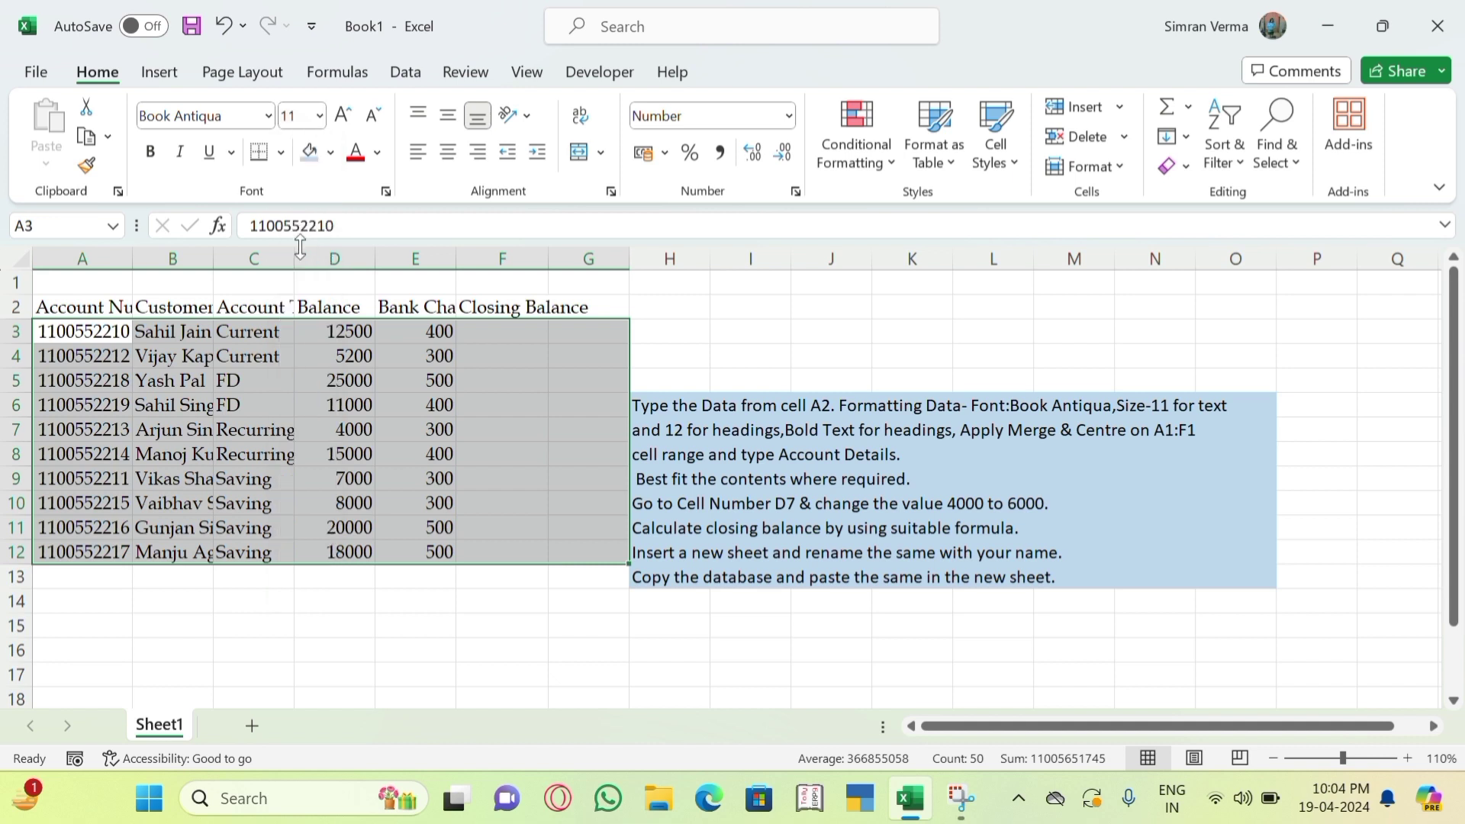
{"action": "left_click", "coordinate": [221, 665]}
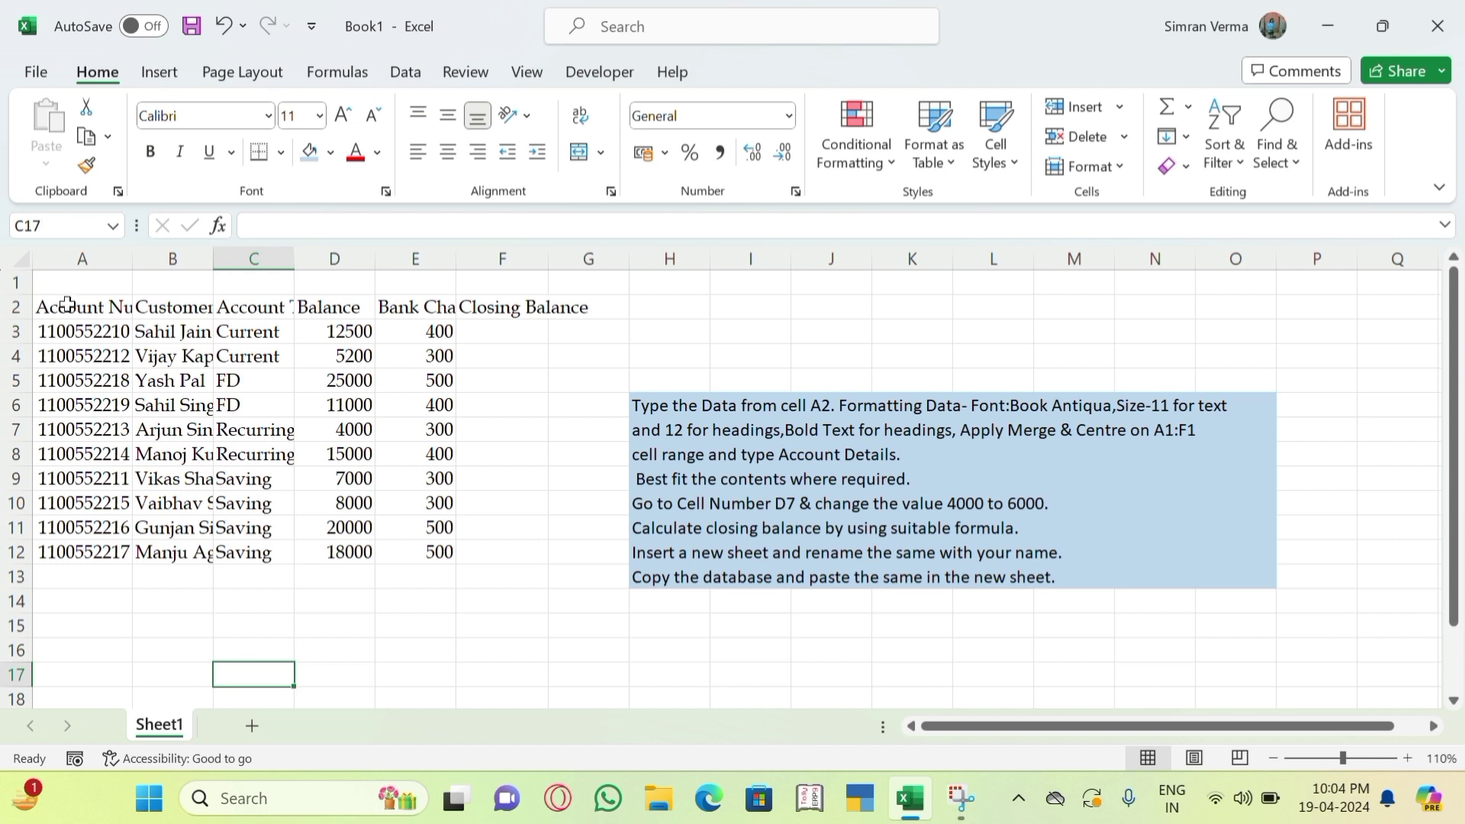
Make the A2:G2 headings size 12 and bold.
{"action": "left_click_drag", "start_coordinate": [67, 304], "coordinate": [562, 311]}
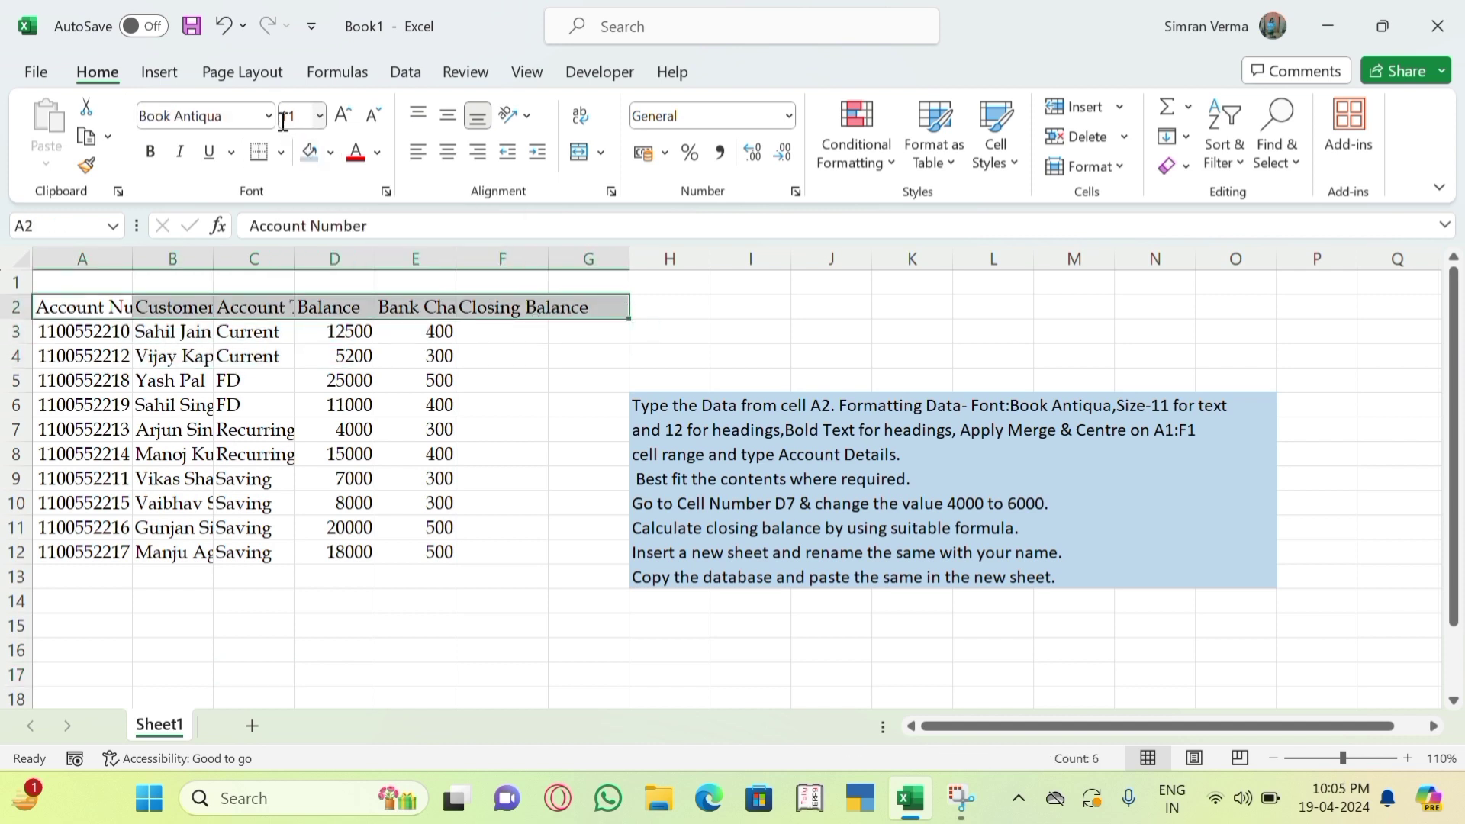
{"action": "left_click", "coordinate": [341, 122]}
{"action": "left_click", "coordinate": [341, 122]}
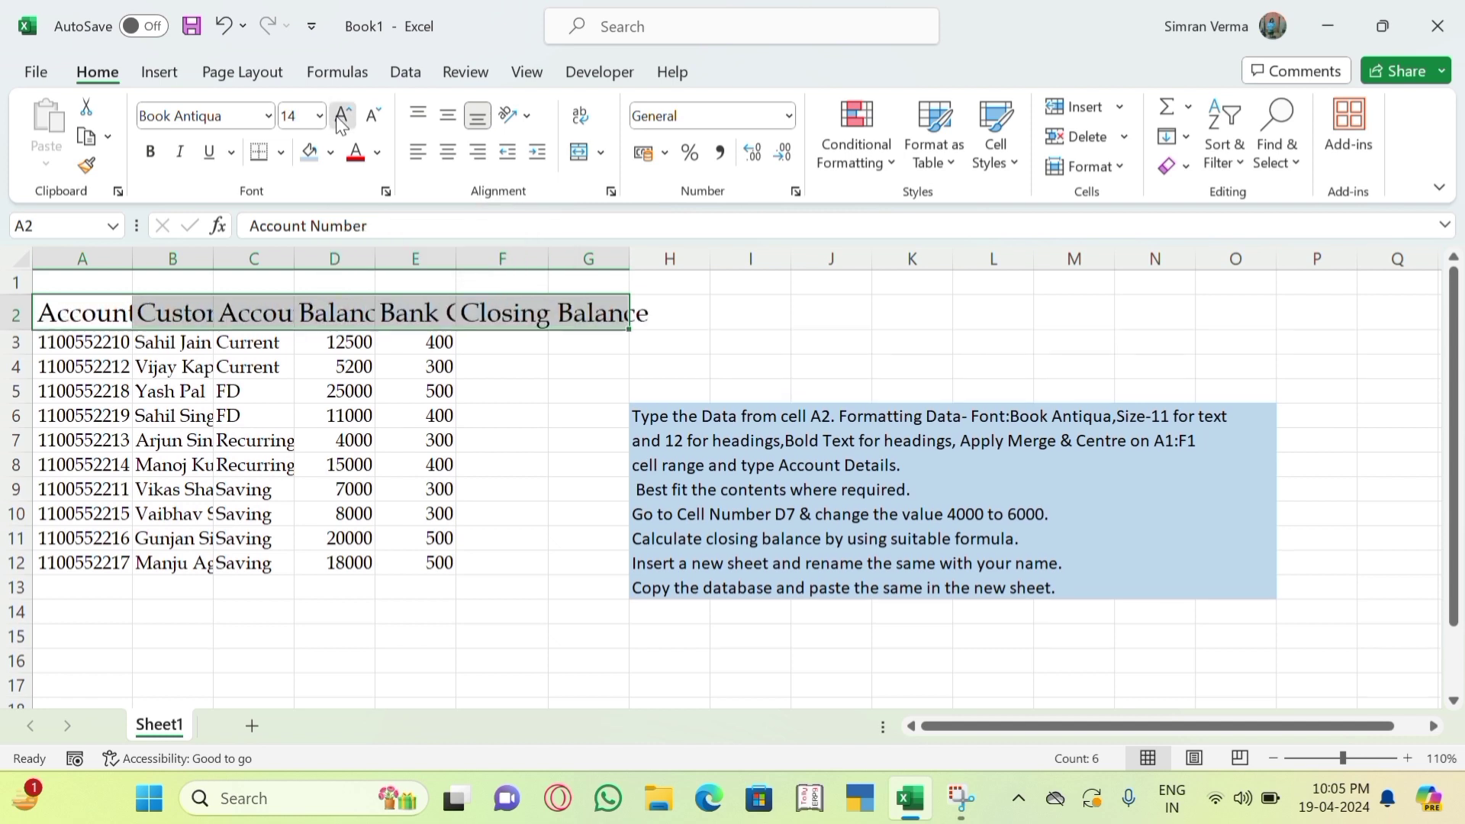
{"action": "left_click", "coordinate": [341, 123]}
{"action": "left_click", "coordinate": [341, 122]}
{"action": "left_click", "coordinate": [341, 122]}
{"action": "left_click", "coordinate": [341, 122]}
{"action": "left_click", "coordinate": [341, 122]}
{"action": "left_click", "coordinate": [372, 118]}
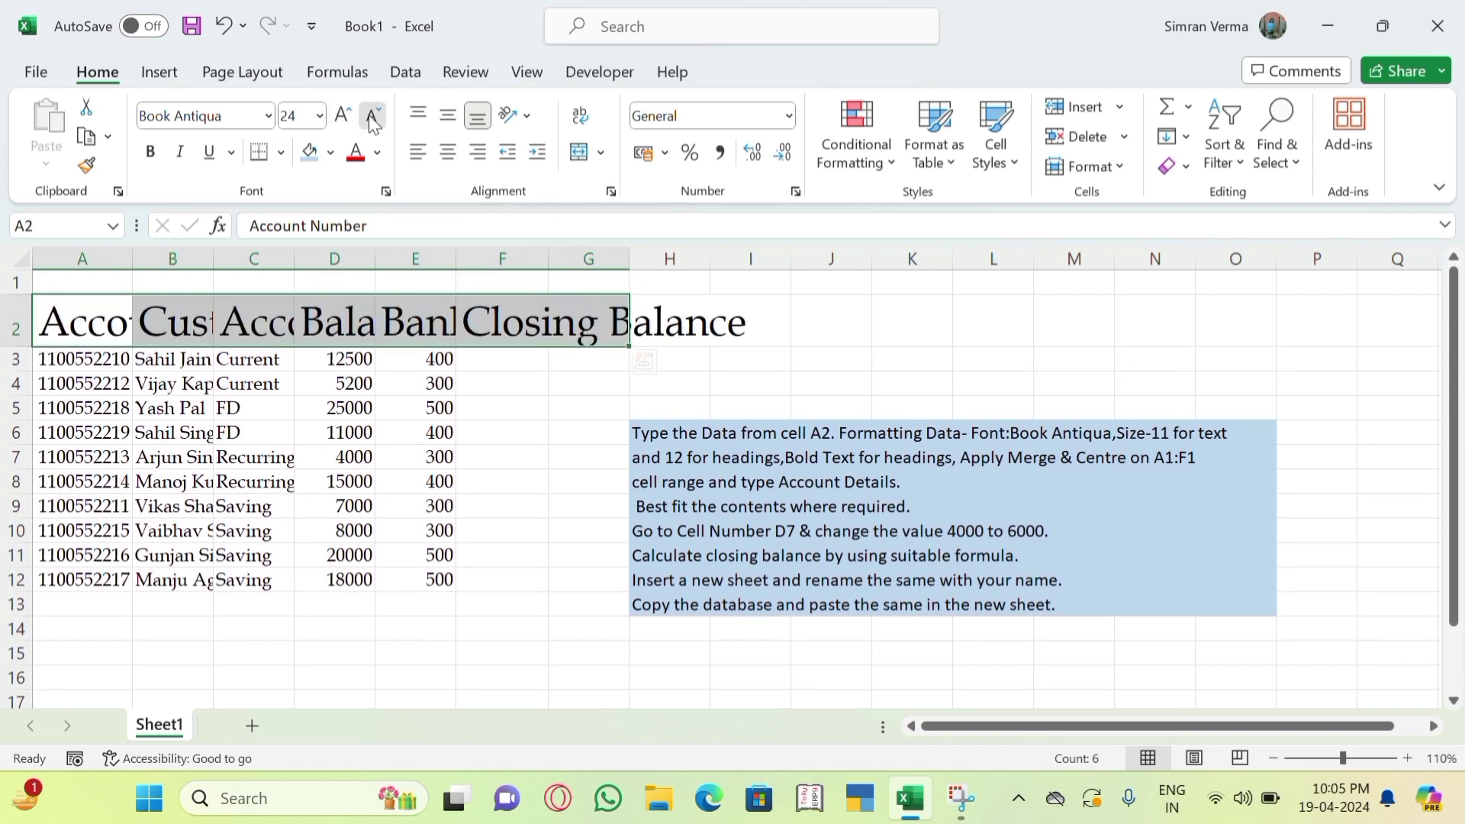
{"action": "left_click", "coordinate": [372, 118]}
{"action": "left_click", "coordinate": [372, 118]}
{"action": "left_click", "coordinate": [372, 119]}
{"action": "left_click", "coordinate": [372, 119]}
{"action": "left_click", "coordinate": [372, 118]}
{"action": "left_click", "coordinate": [373, 118]}
{"action": "left_click", "coordinate": [373, 120]}
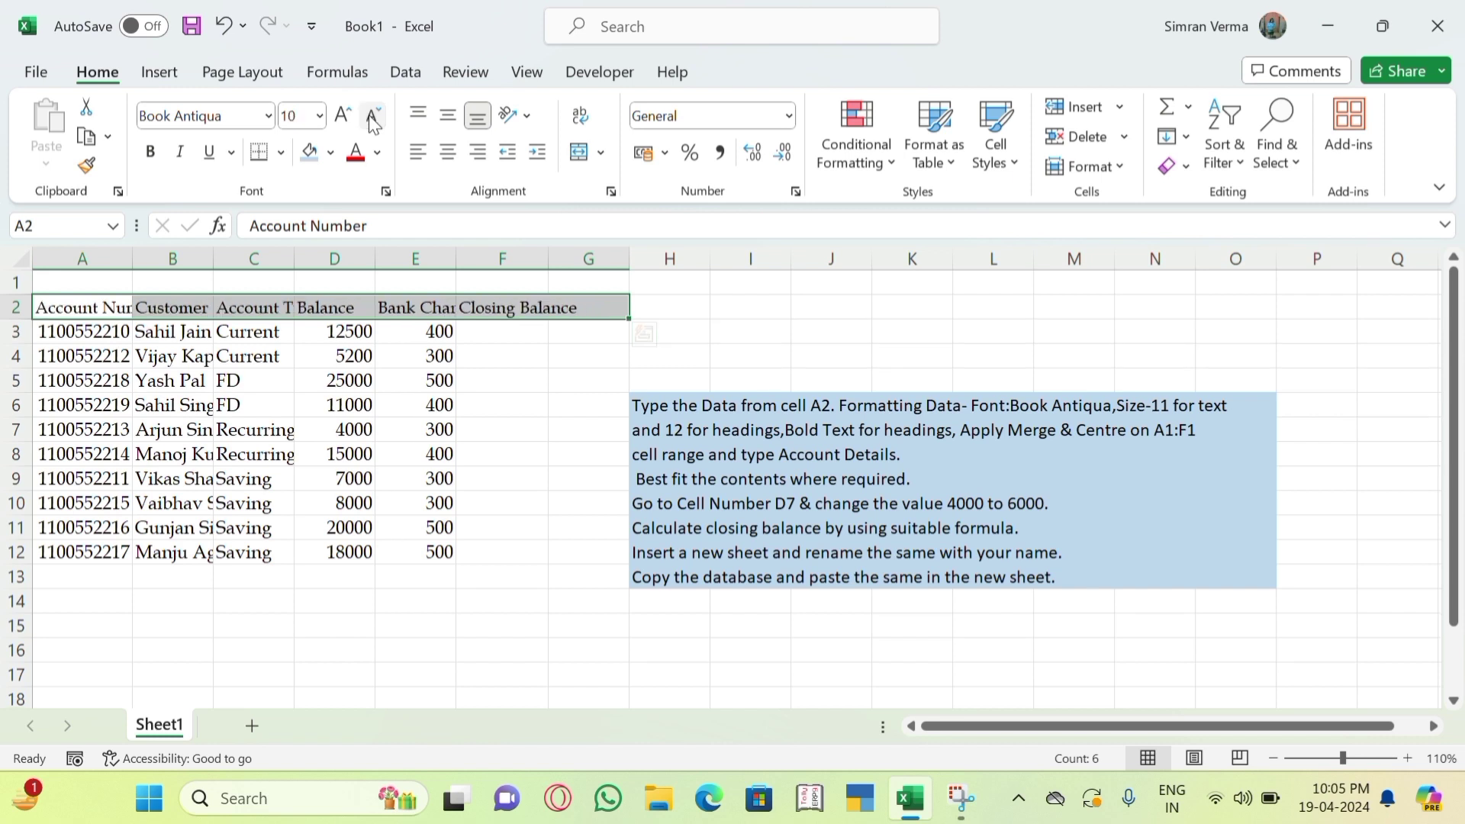
{"action": "left_click", "coordinate": [343, 119]}
{"action": "left_click", "coordinate": [343, 119]}
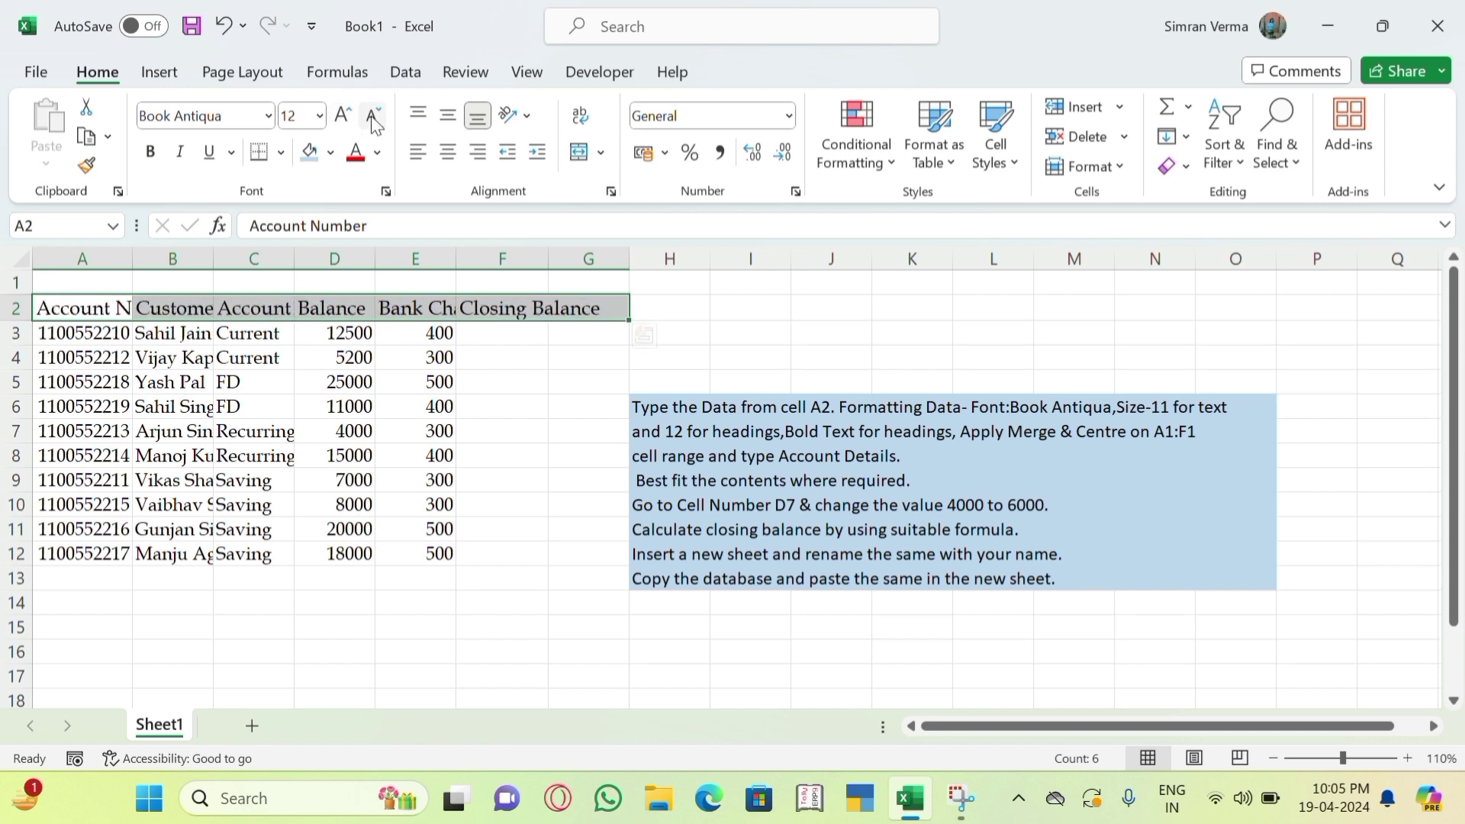
{"action": "left_click", "coordinate": [371, 117]}
{"action": "left_click", "coordinate": [319, 116]}
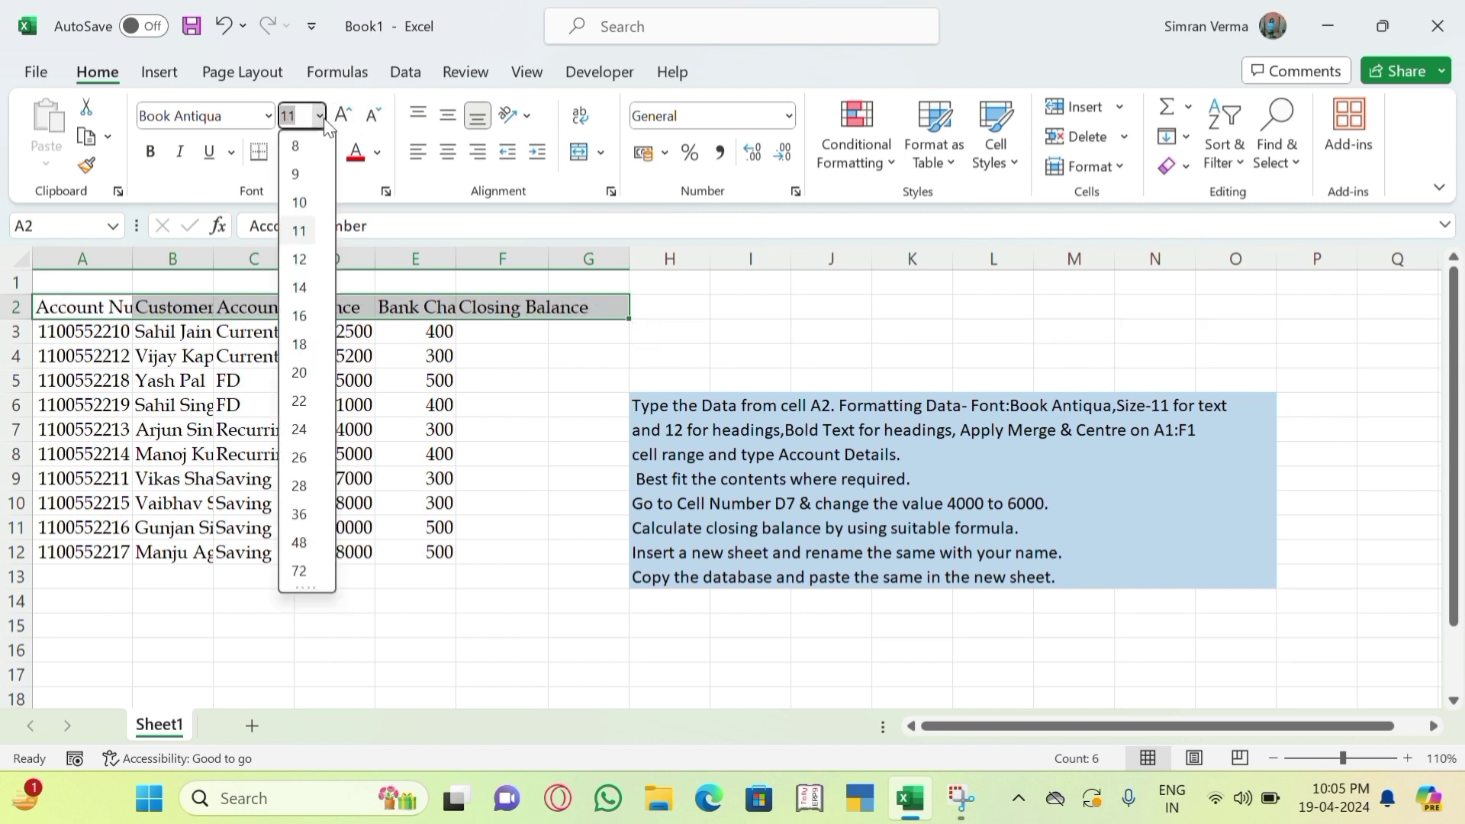
{"action": "left_click", "coordinate": [300, 259]}
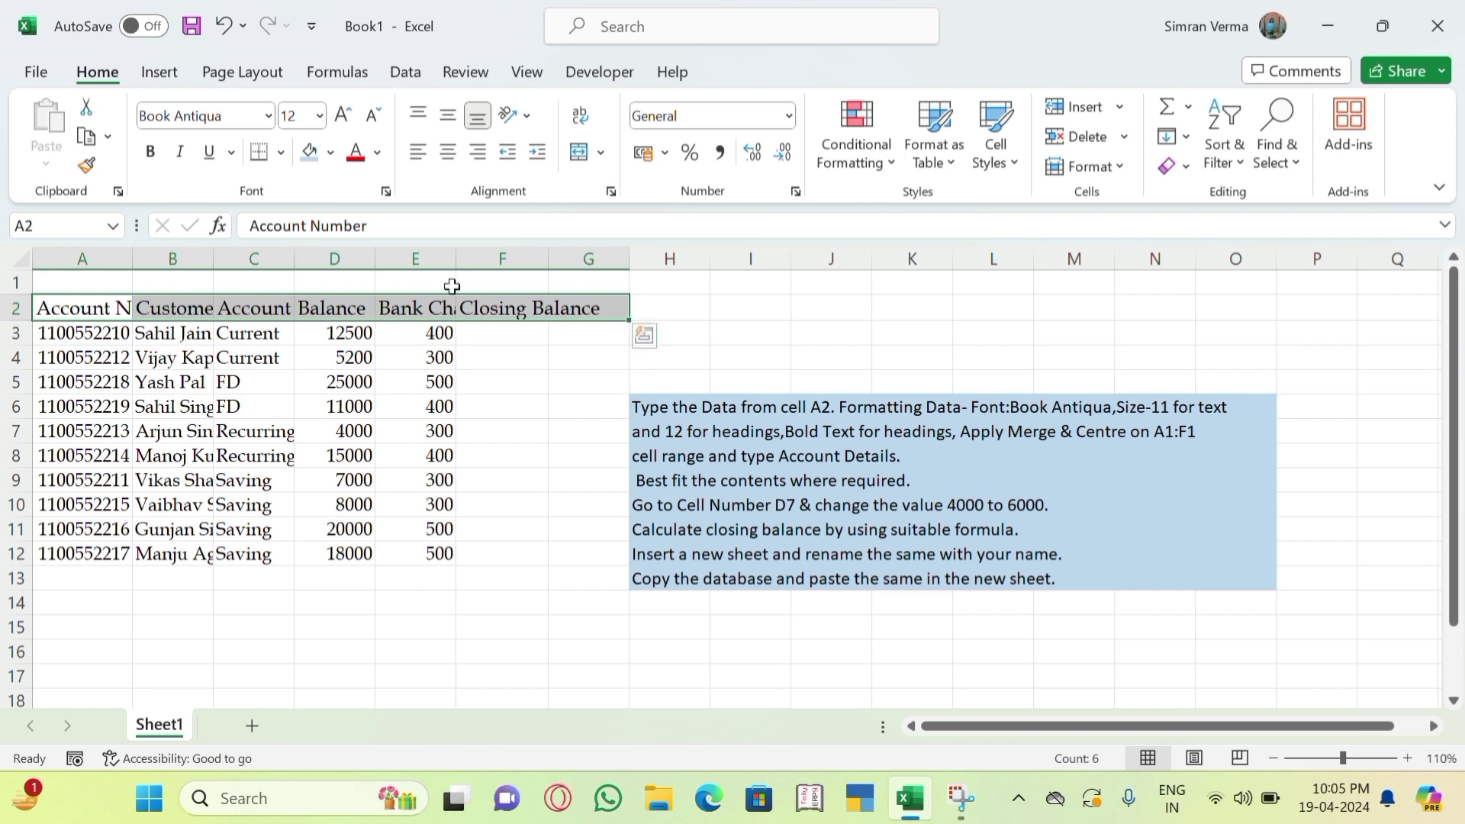
{"action": "left_click", "coordinate": [151, 153]}
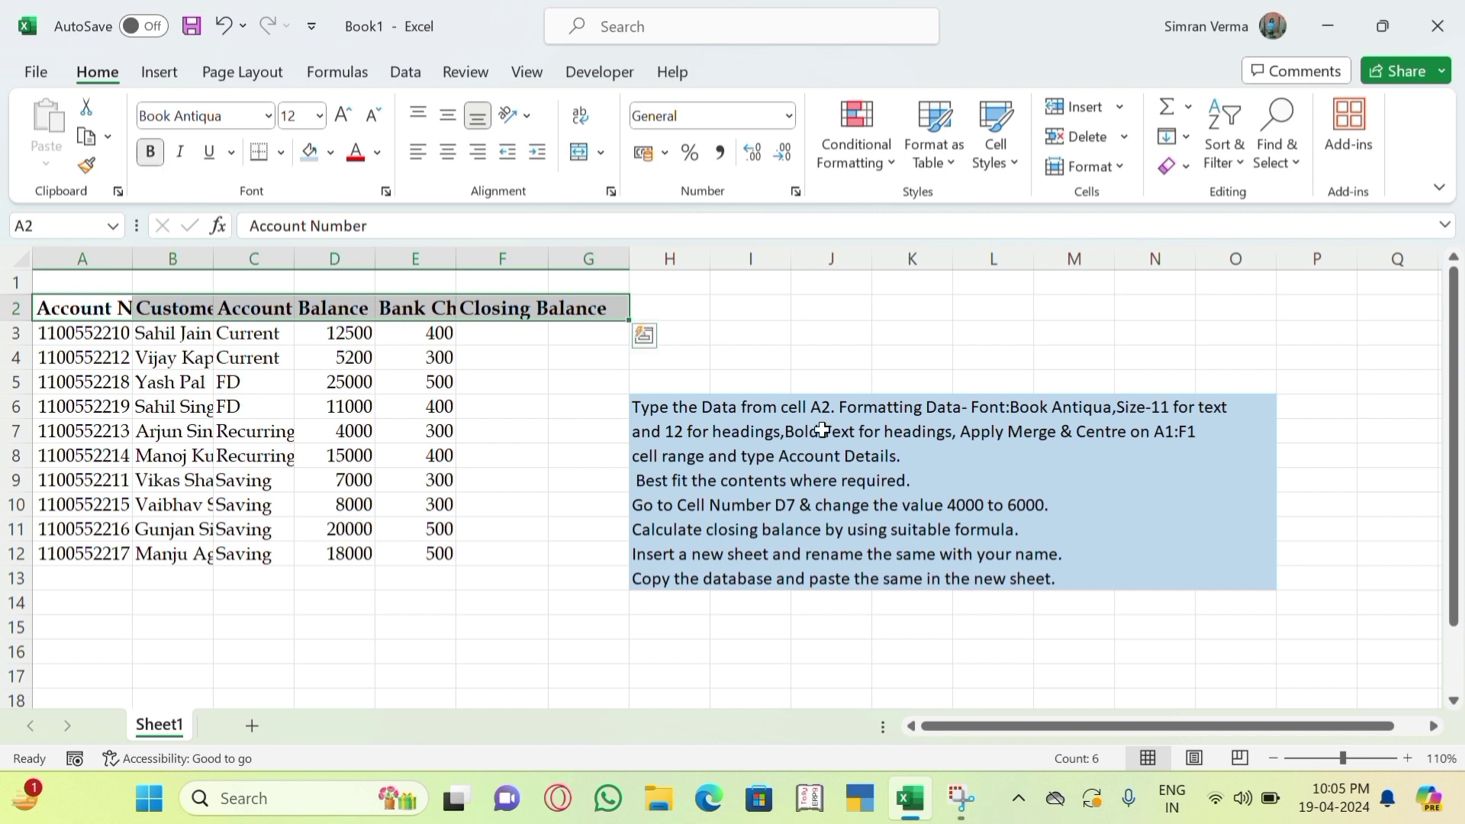
{"action": "left_click", "coordinate": [966, 368]}
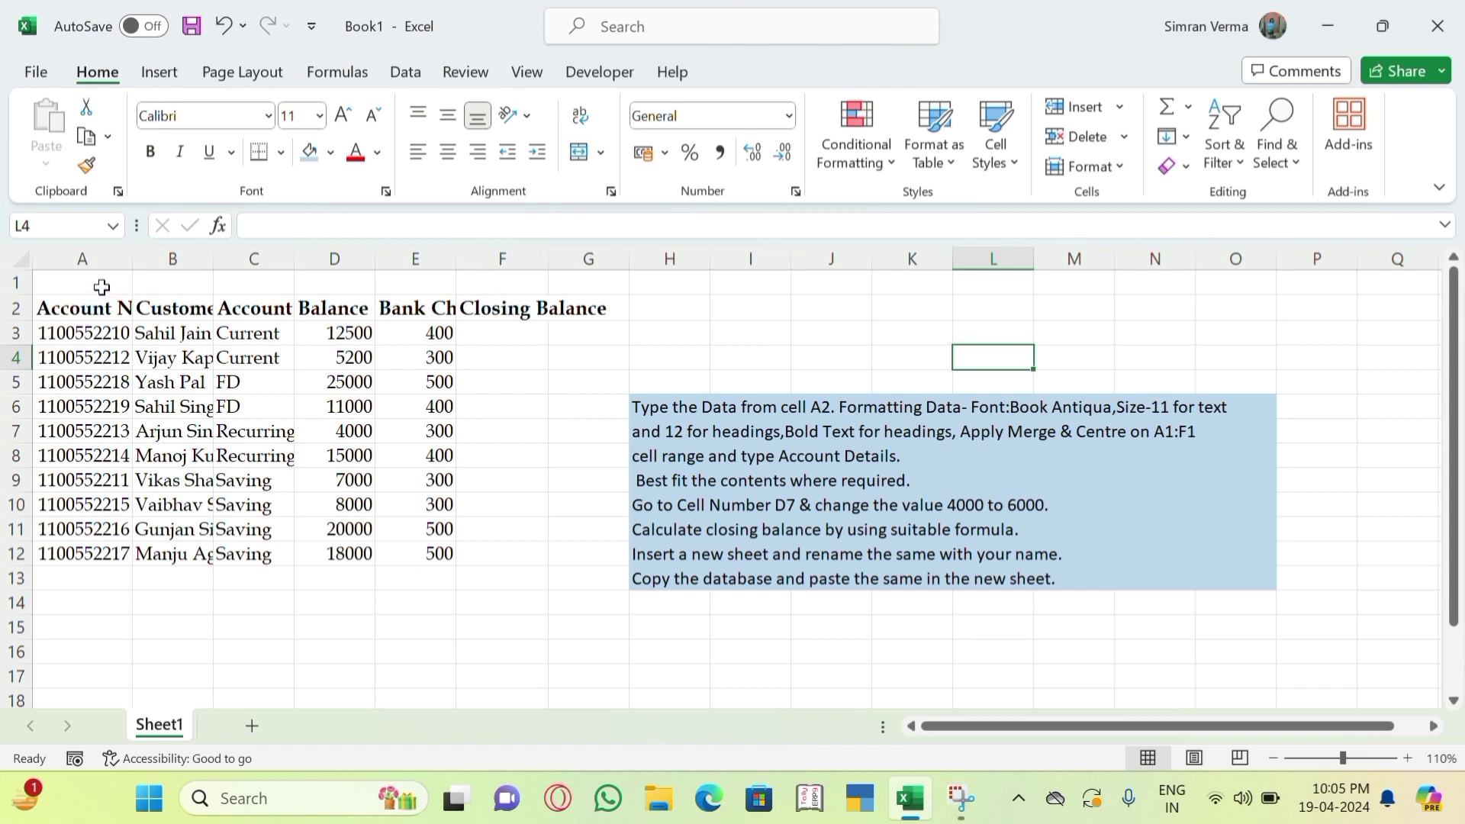
Merge and centre A1:F1 into a single title cell.
{"action": "left_click_drag", "start_coordinate": [101, 286], "coordinate": [535, 283]}
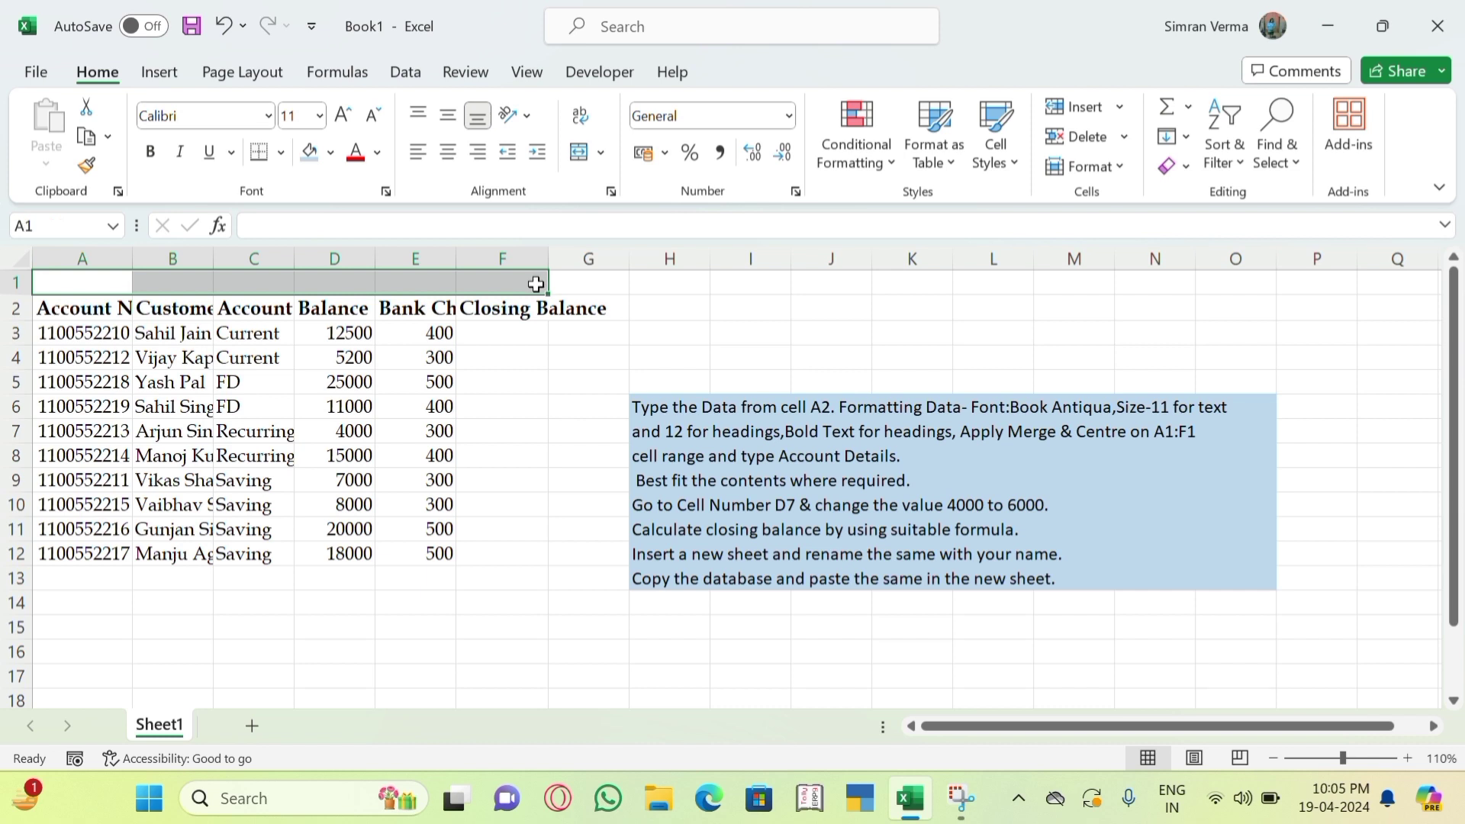
{"action": "left_click", "coordinate": [585, 160]}
{"action": "left_click", "coordinate": [584, 356]}
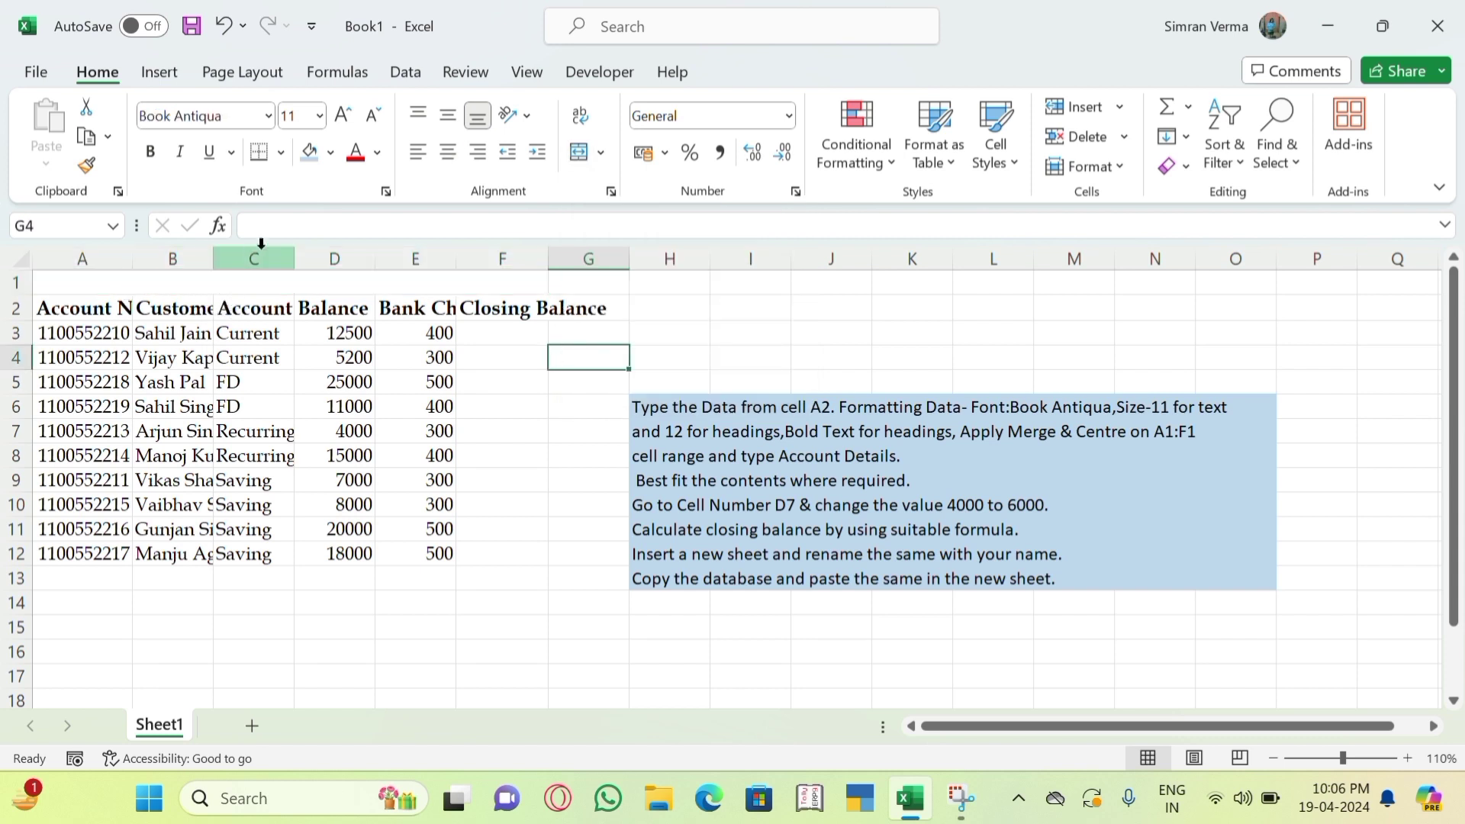
Enter the title 'ACCOUNT DETAILS' in the merged cell, bold at size 12.
{"action": "left_click", "coordinate": [204, 285]}
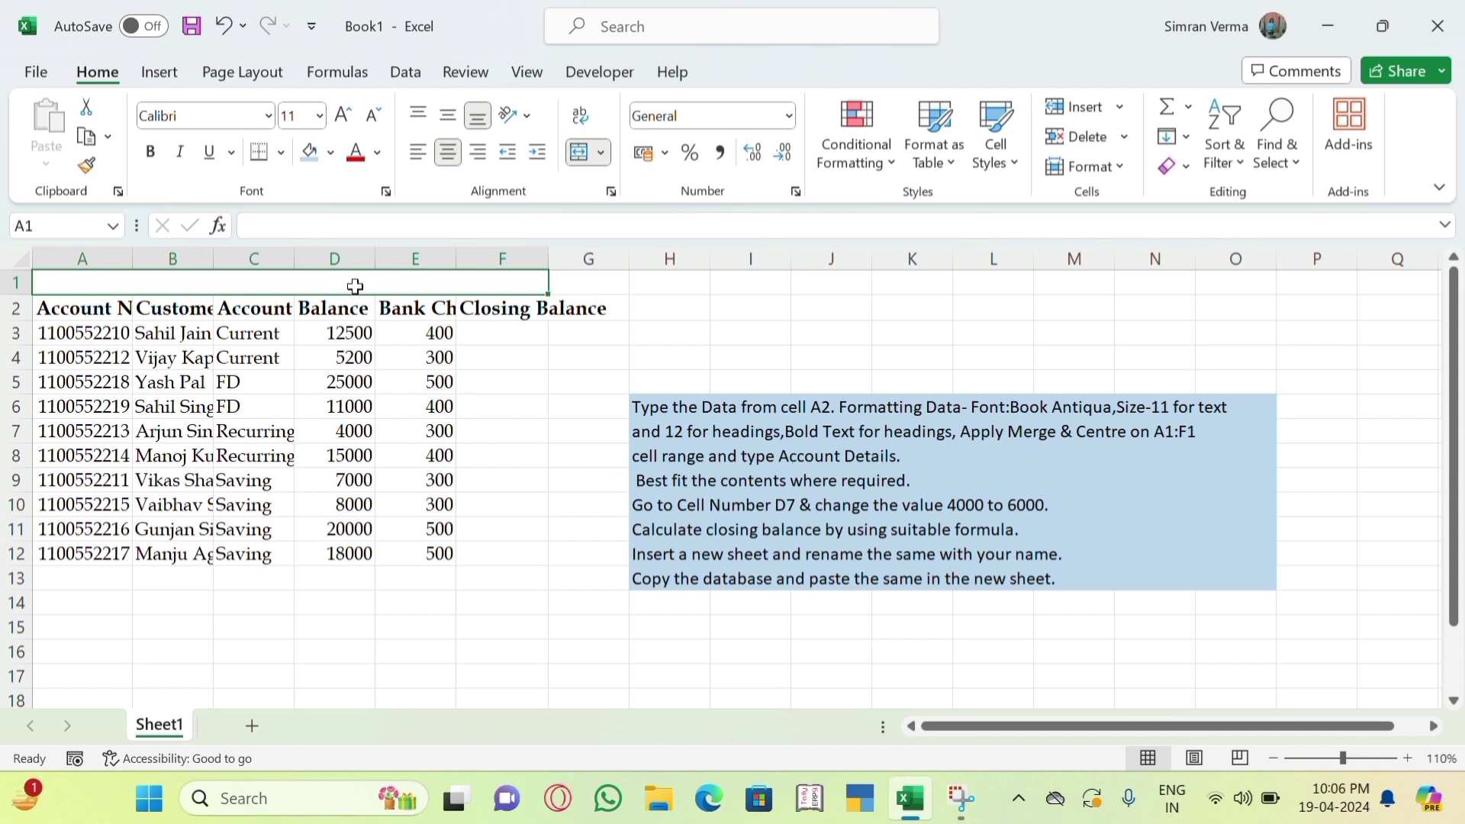
{"action": "type", "text": "ACCOU"}
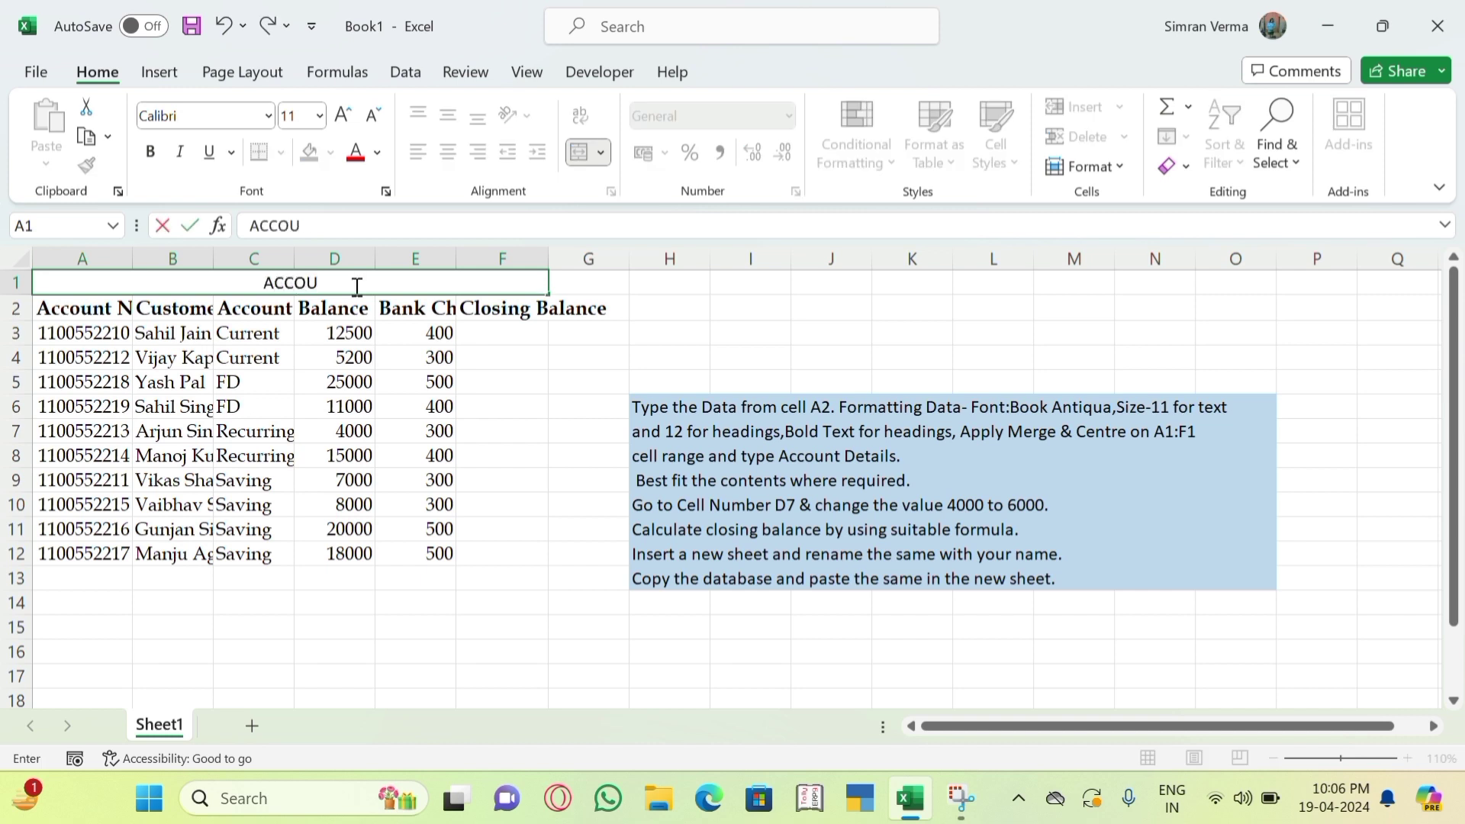
{"action": "type", "text": "NT DETAIL"}
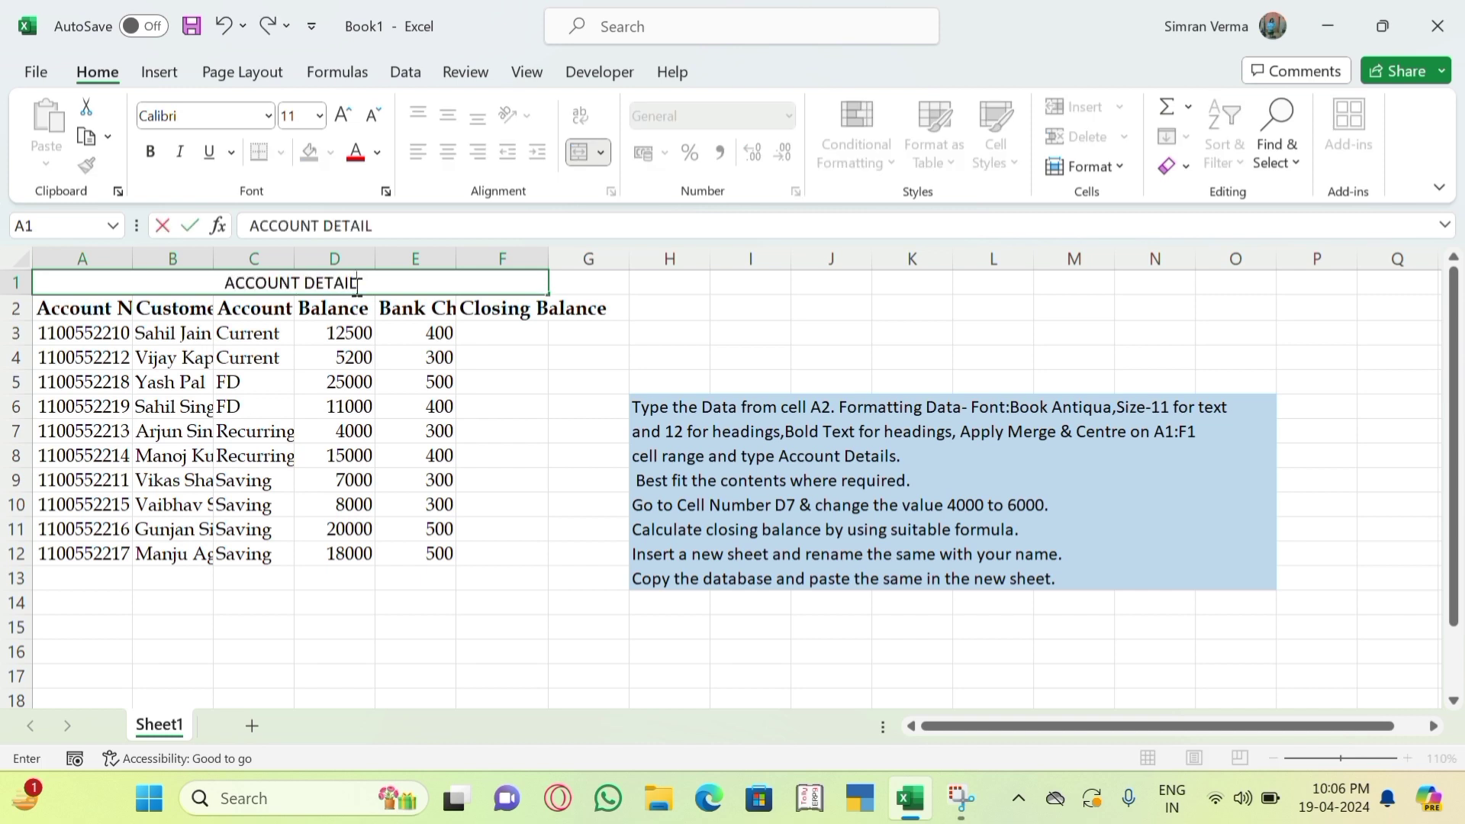
{"action": "type", "text": "S"}
{"action": "key", "text": "Return"}
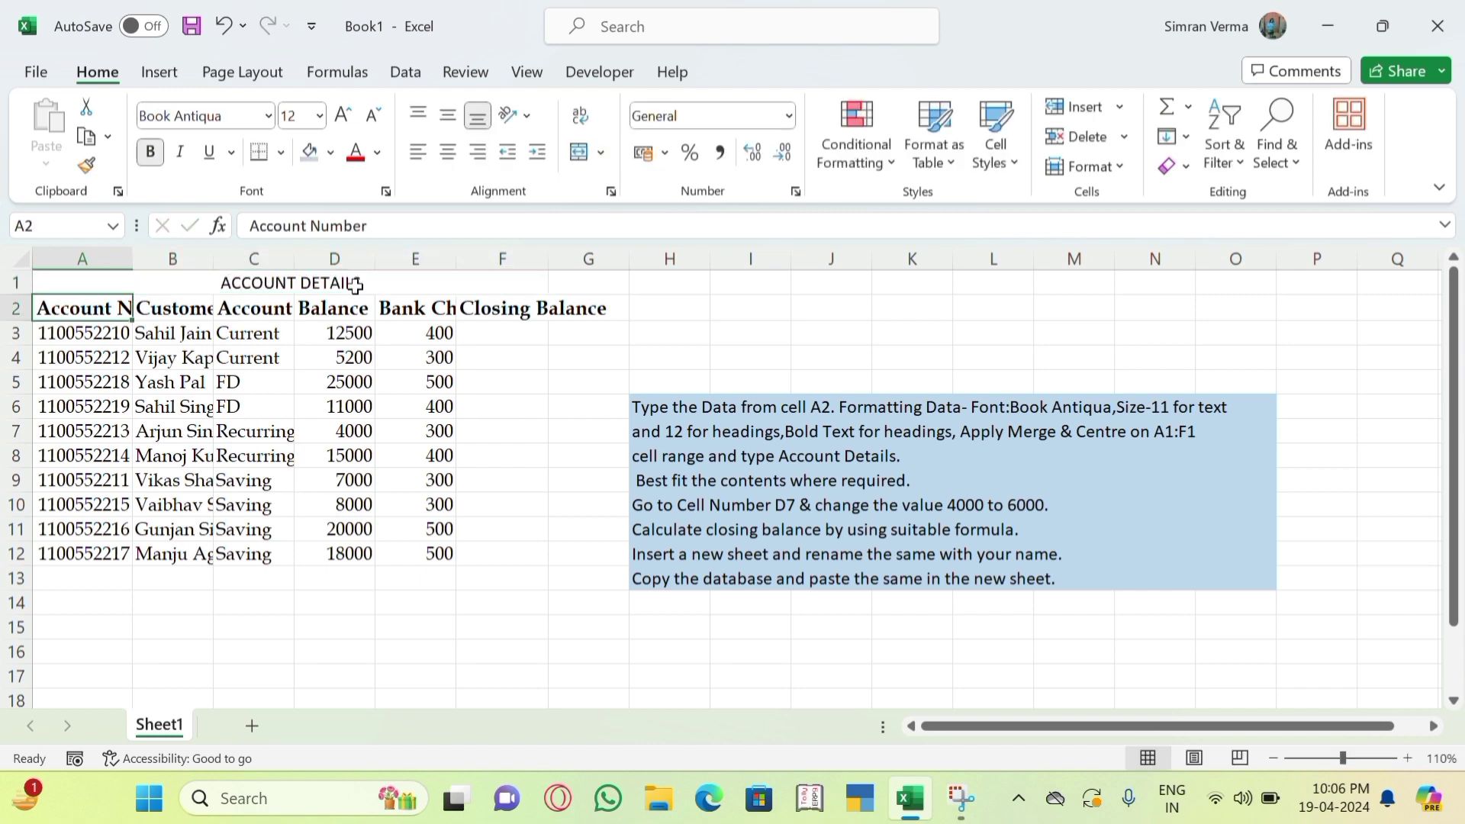
{"action": "left_click", "coordinate": [355, 285]}
{"action": "left_click", "coordinate": [157, 155]}
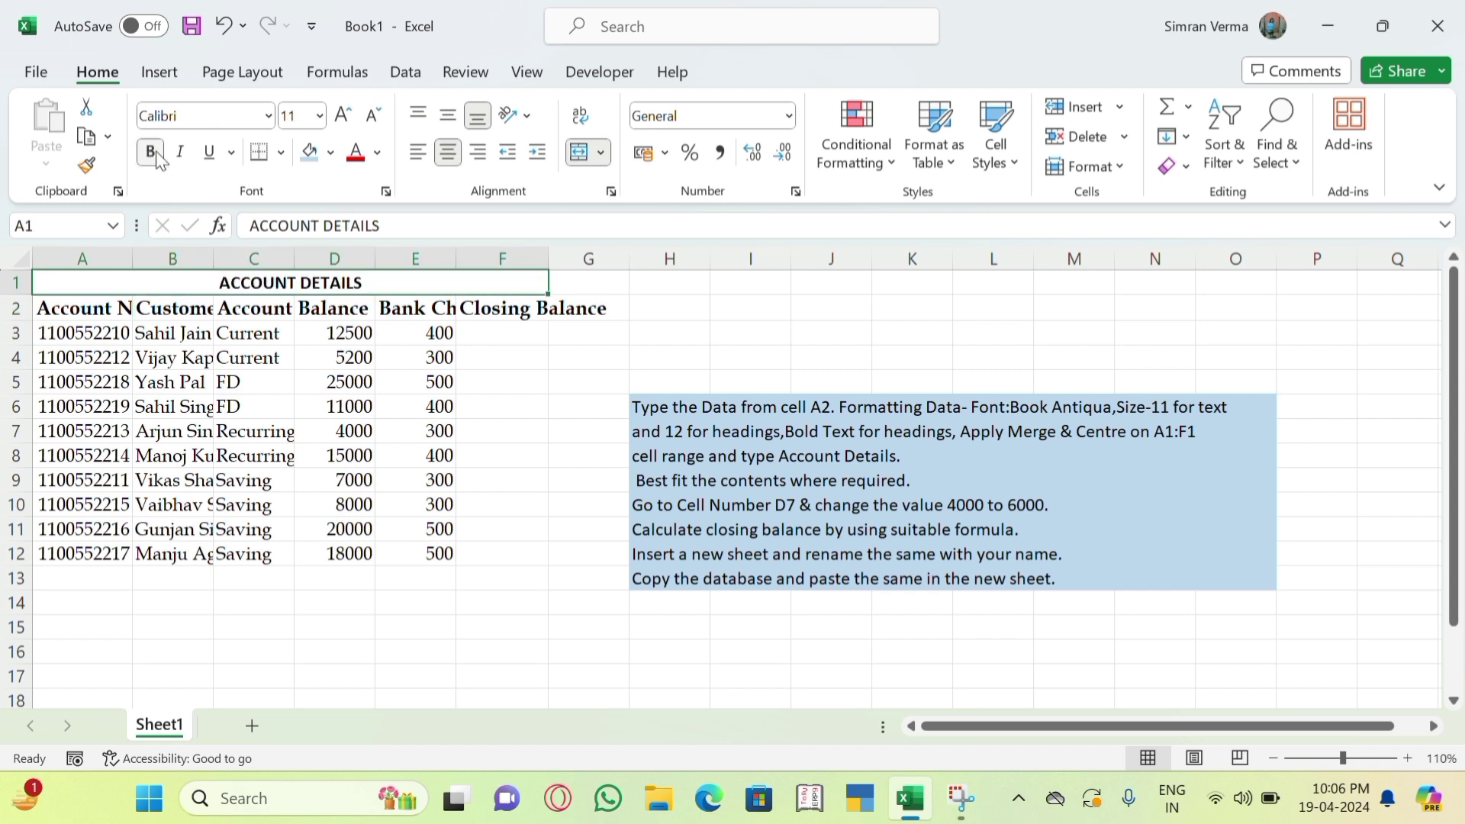
{"action": "left_click", "coordinate": [321, 119]}
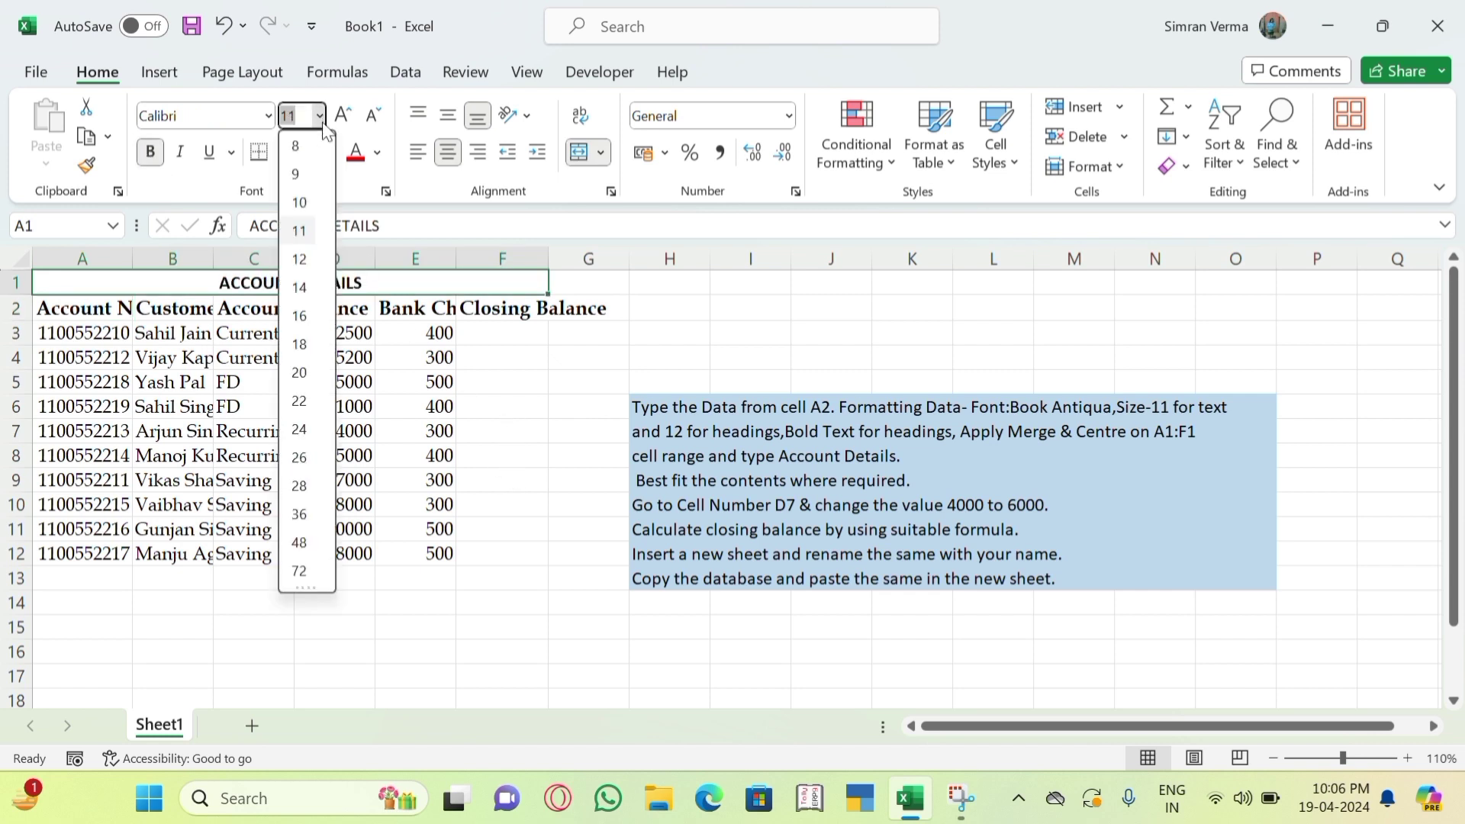
{"action": "left_click", "coordinate": [299, 259]}
{"action": "left_click", "coordinate": [578, 429]}
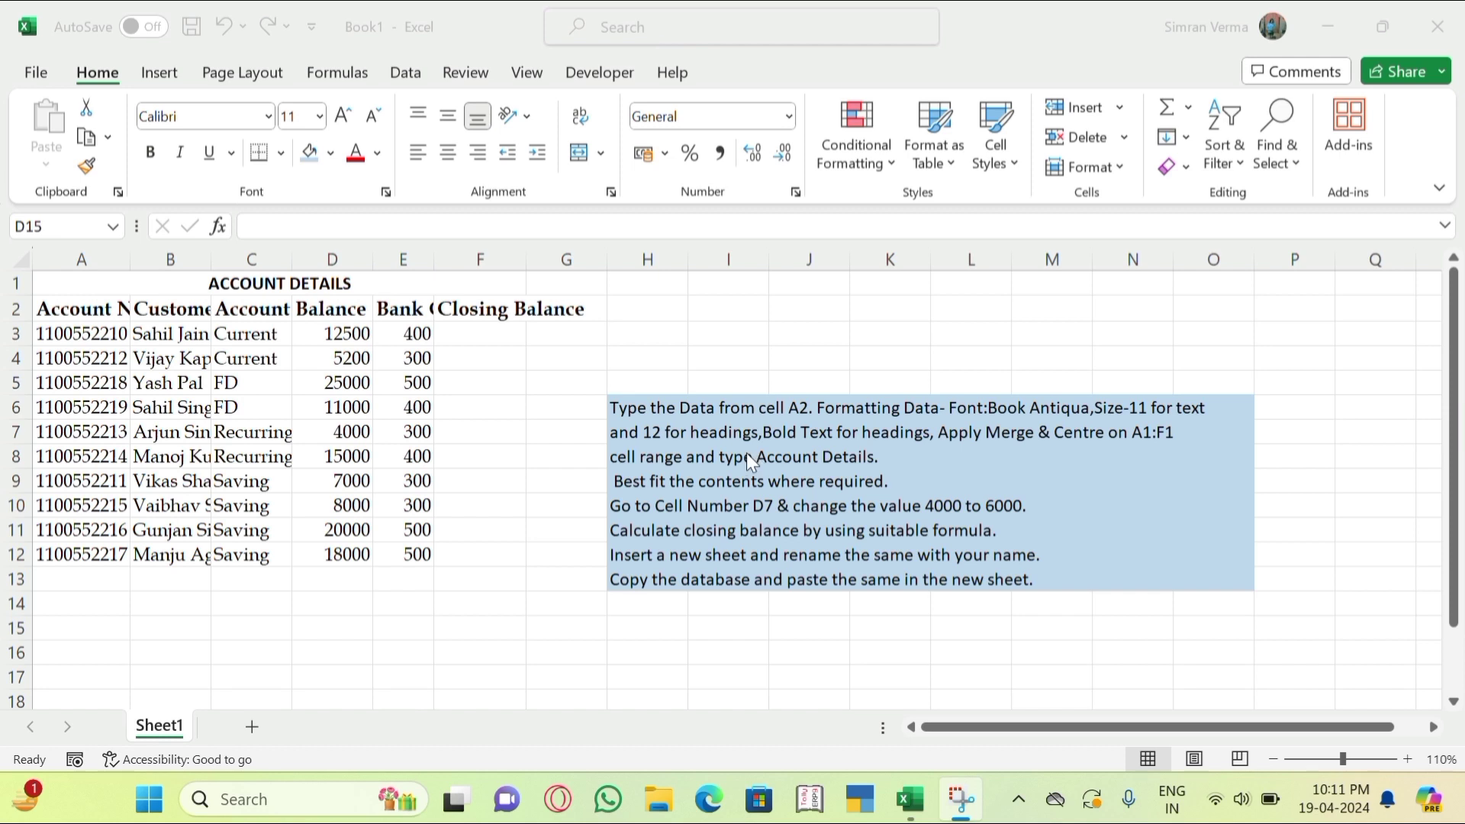
Best-fit columns A, B and E, then undo the B and E width changes.
{"action": "left_click", "coordinate": [95, 308]}
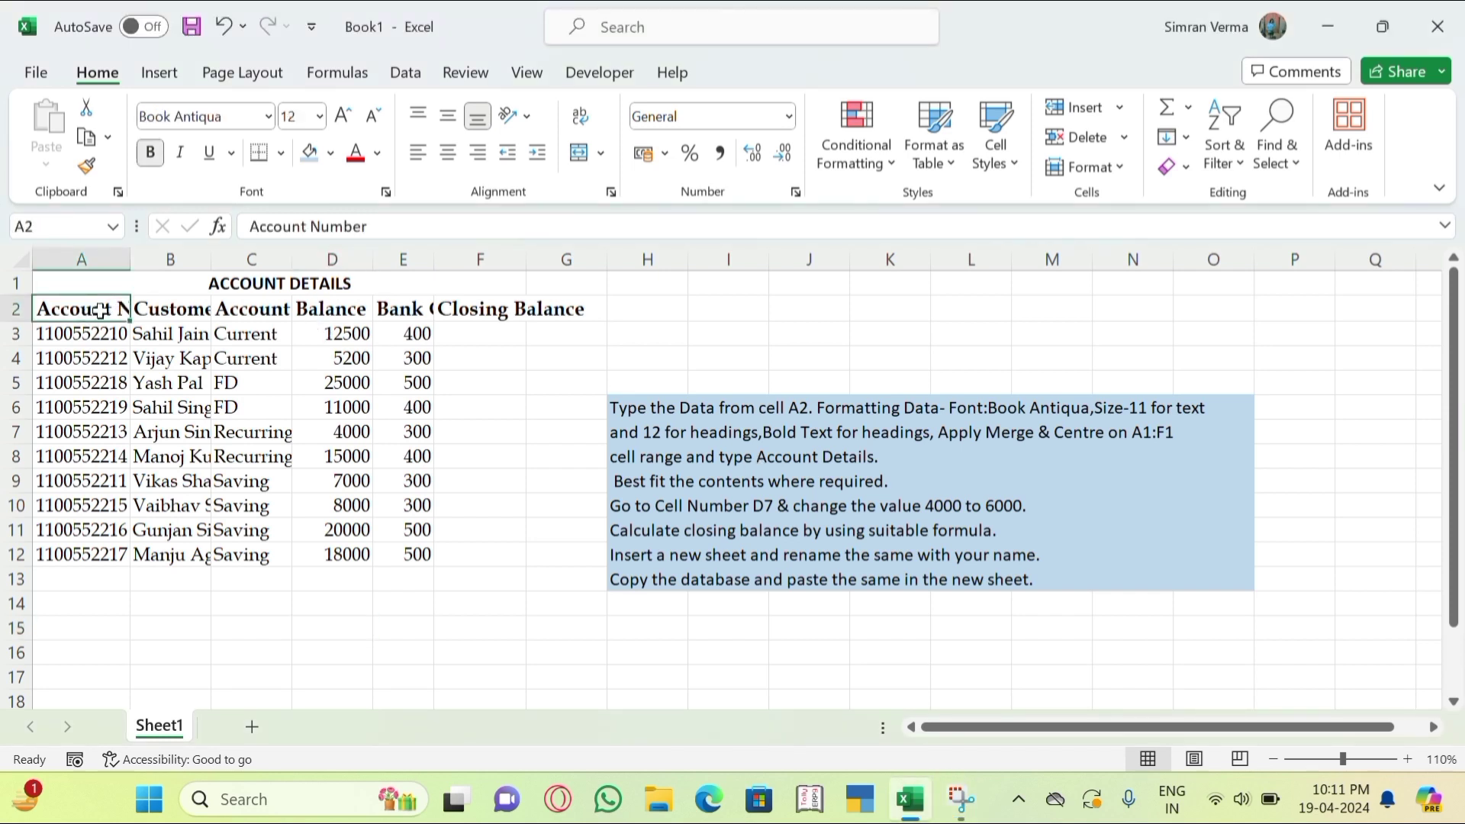
{"action": "double_click", "coordinate": [131, 262]}
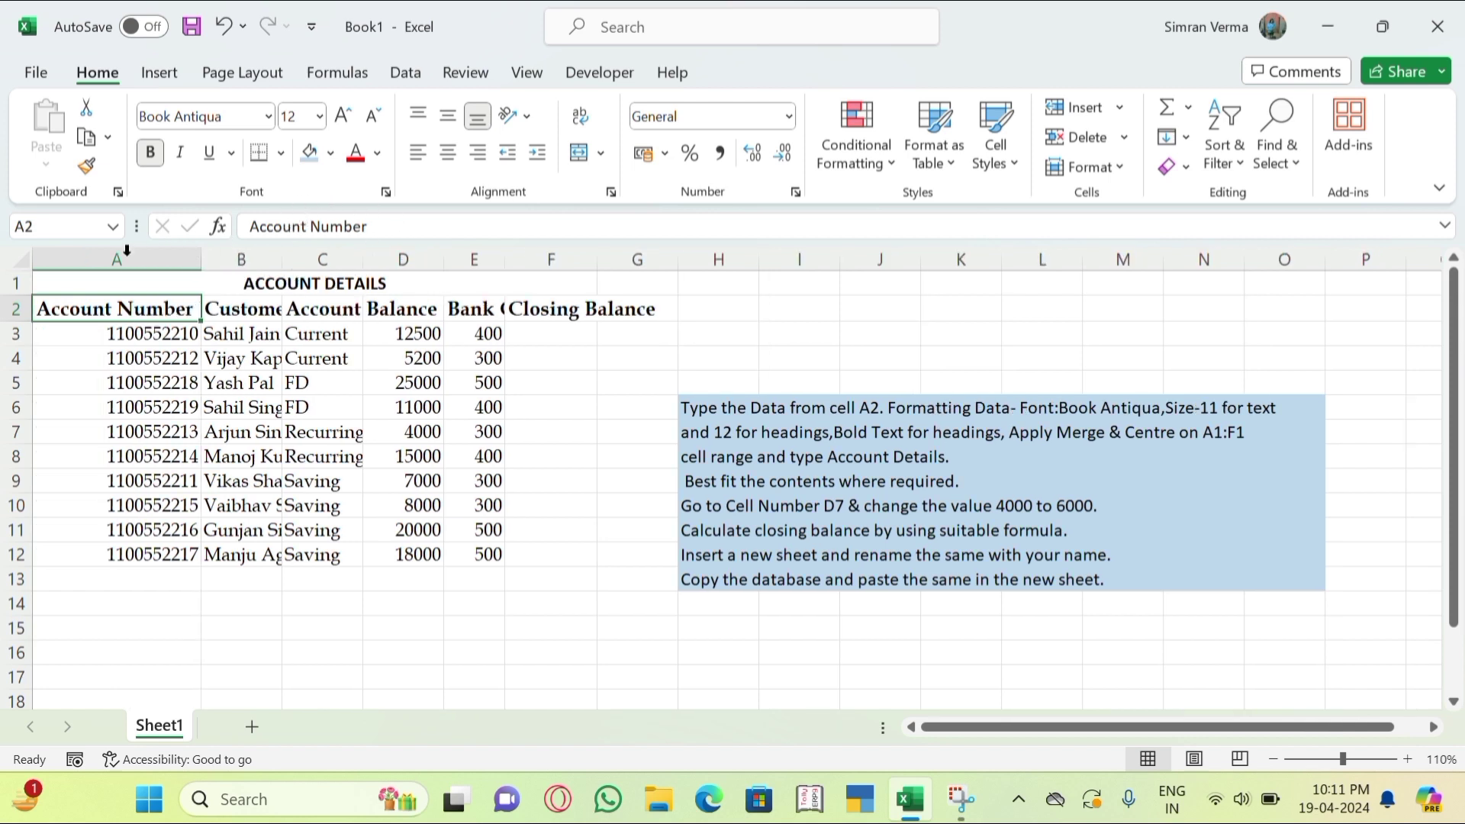
{"action": "double_click", "coordinate": [281, 255]}
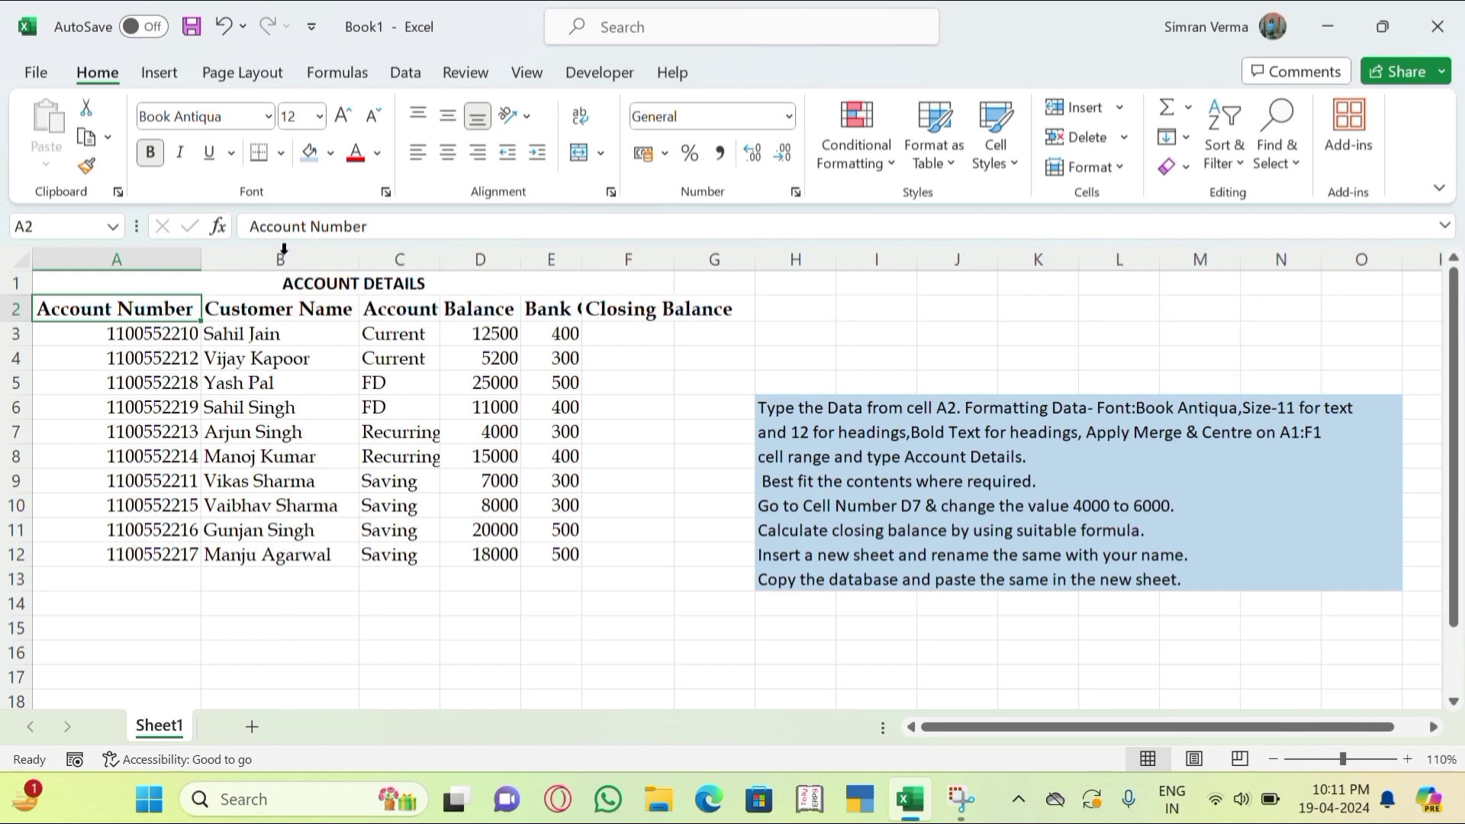
{"action": "left_click", "coordinate": [545, 307]}
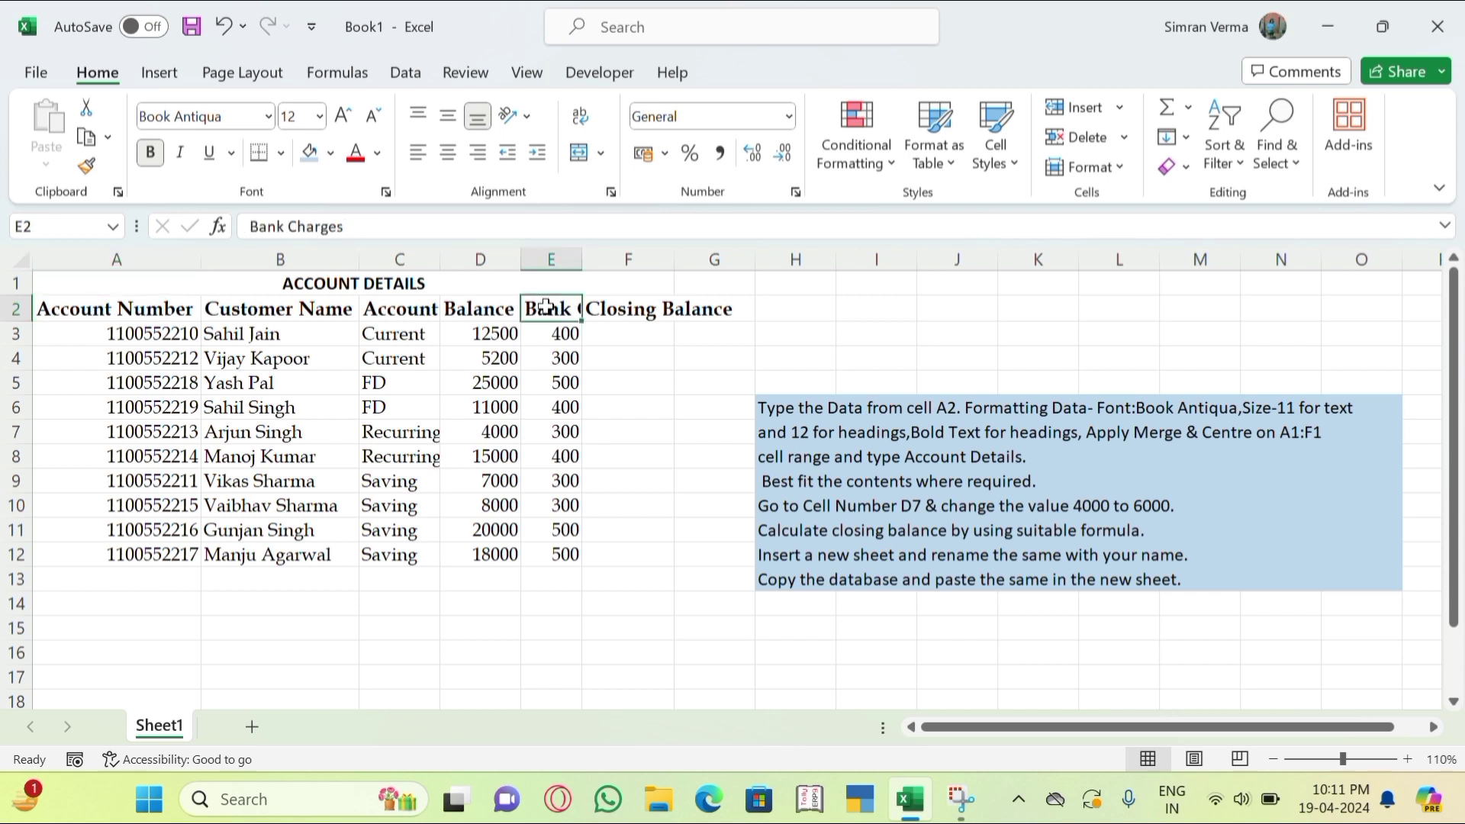
{"action": "double_click", "coordinate": [580, 255]}
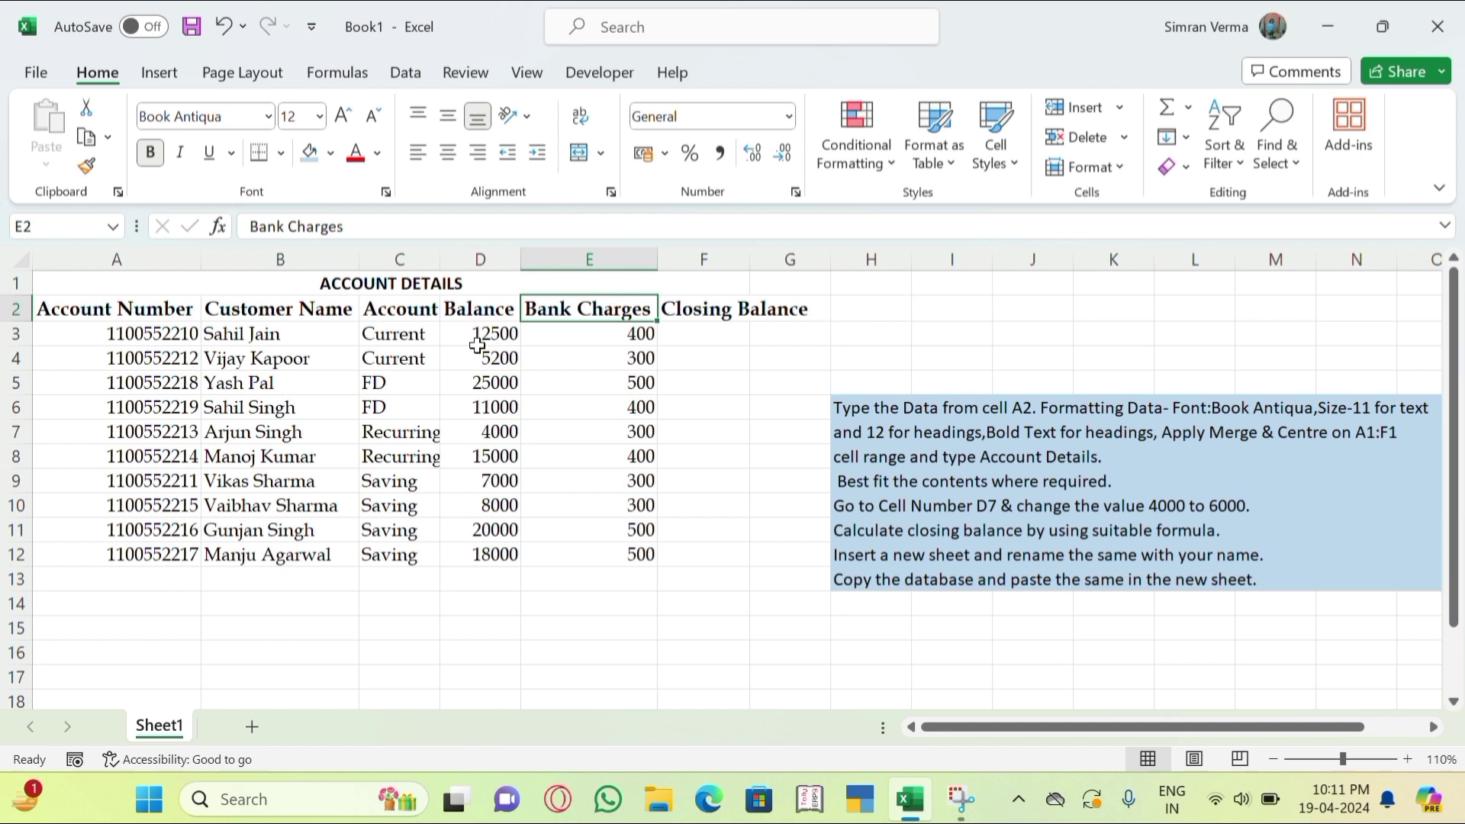
{"action": "key", "text": "ctrl+z"}
{"action": "key", "text": "ctrl+z"}
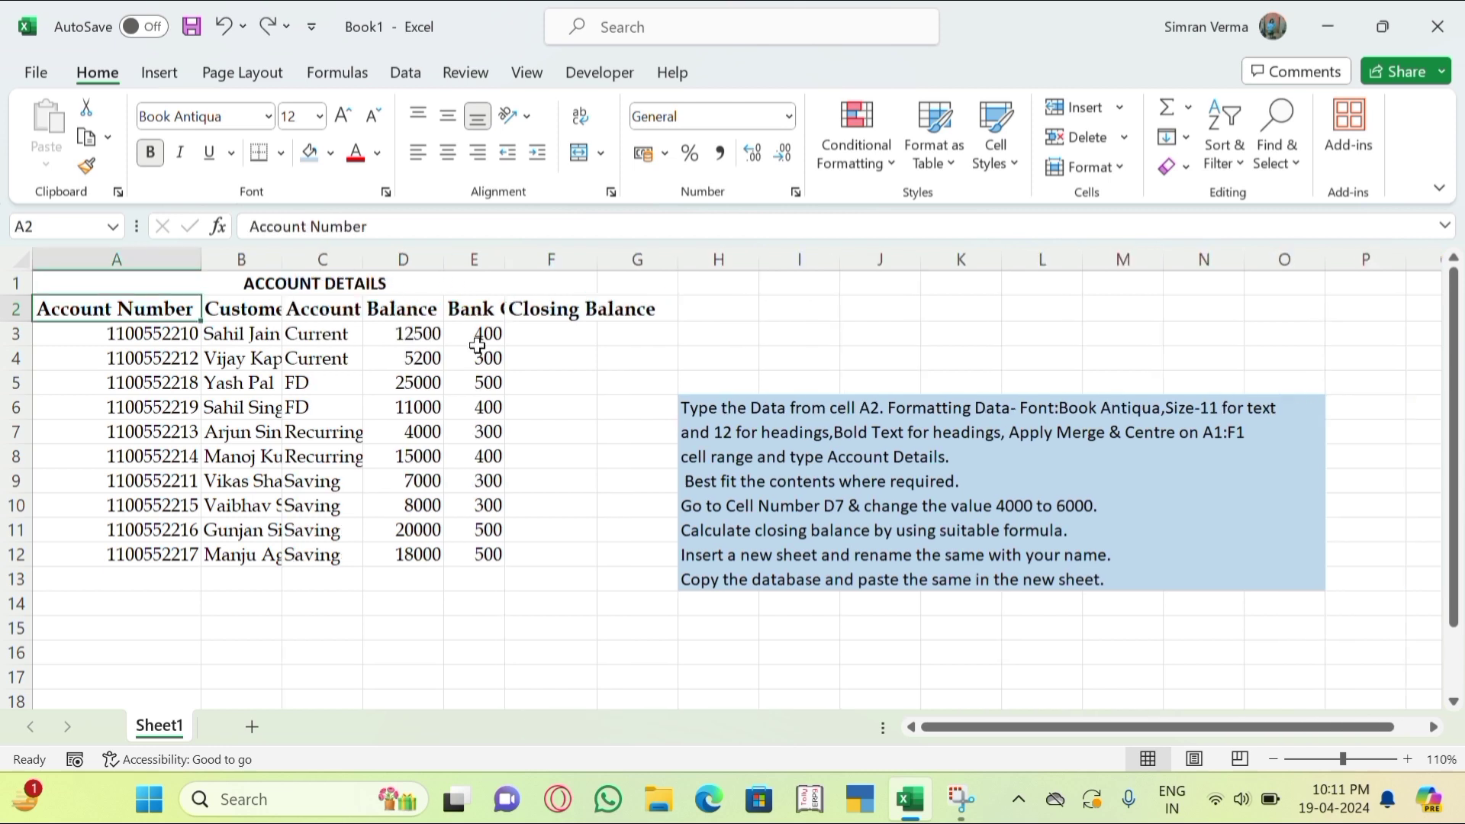
{"action": "key", "text": "ctrl+z"}
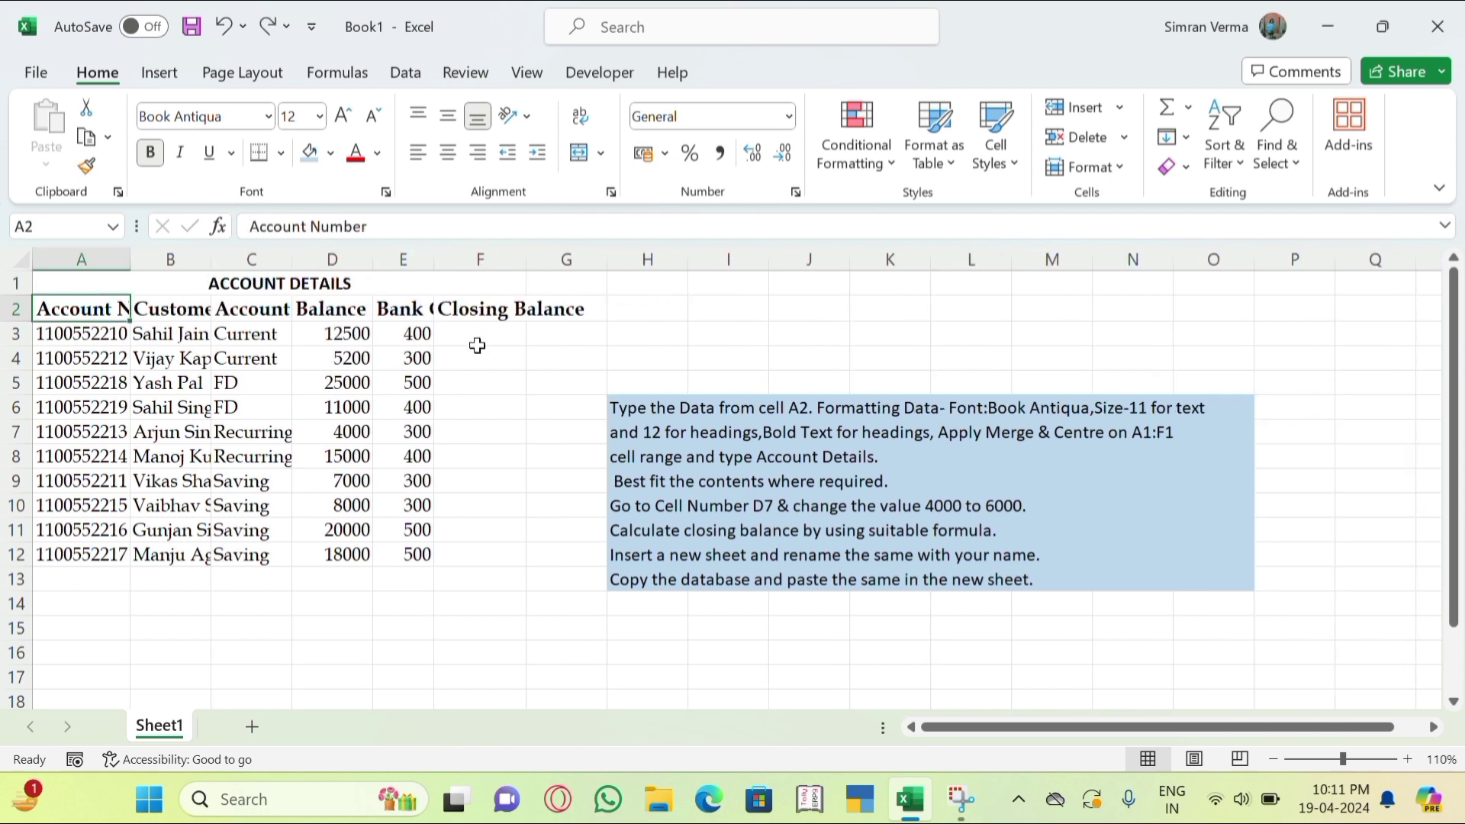
{"action": "left_click", "coordinate": [478, 345]}
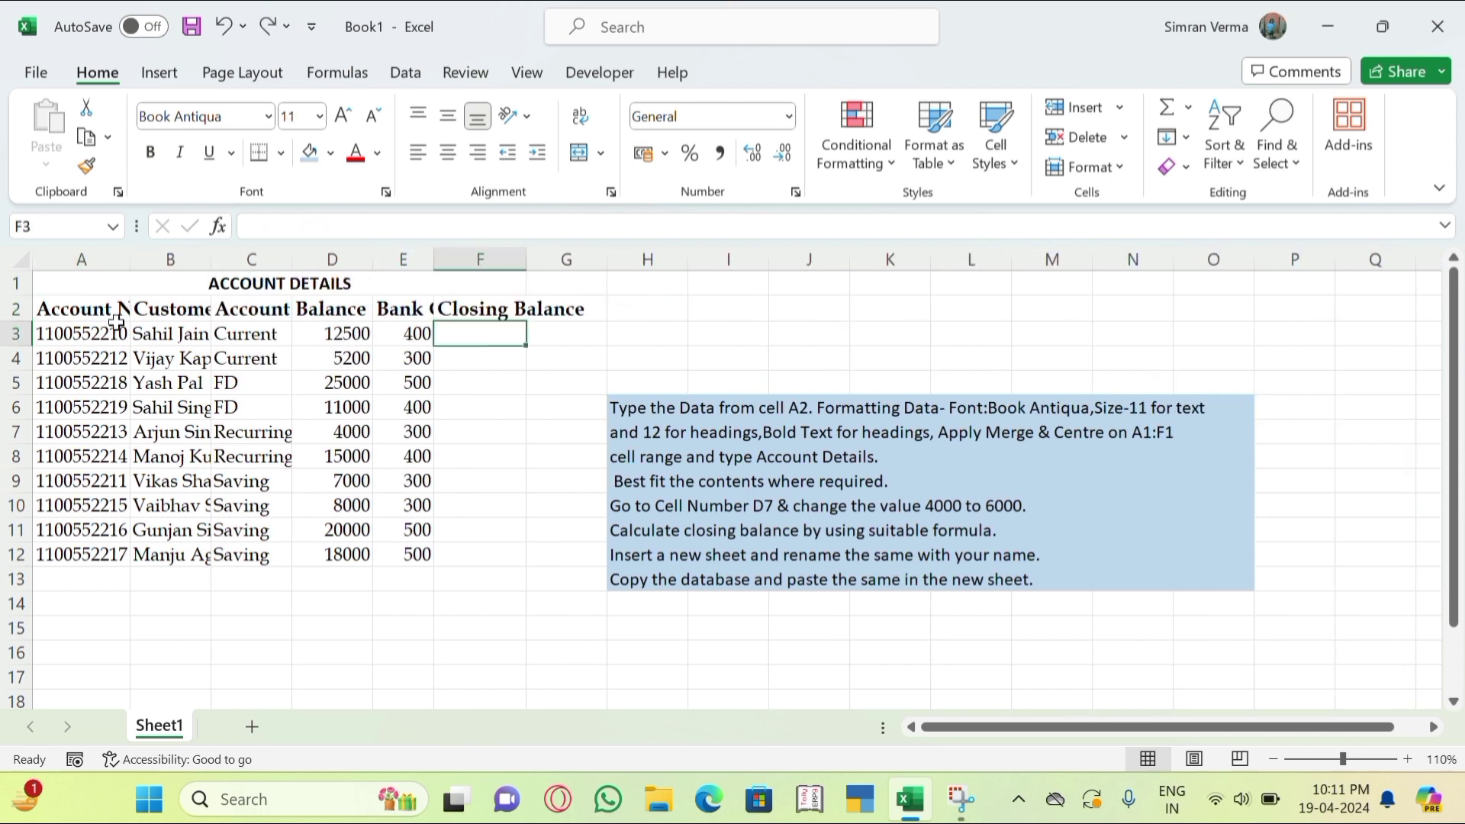
Select the entire sheet and AutoFit all columns to their contents.
{"action": "left_click", "coordinate": [27, 263]}
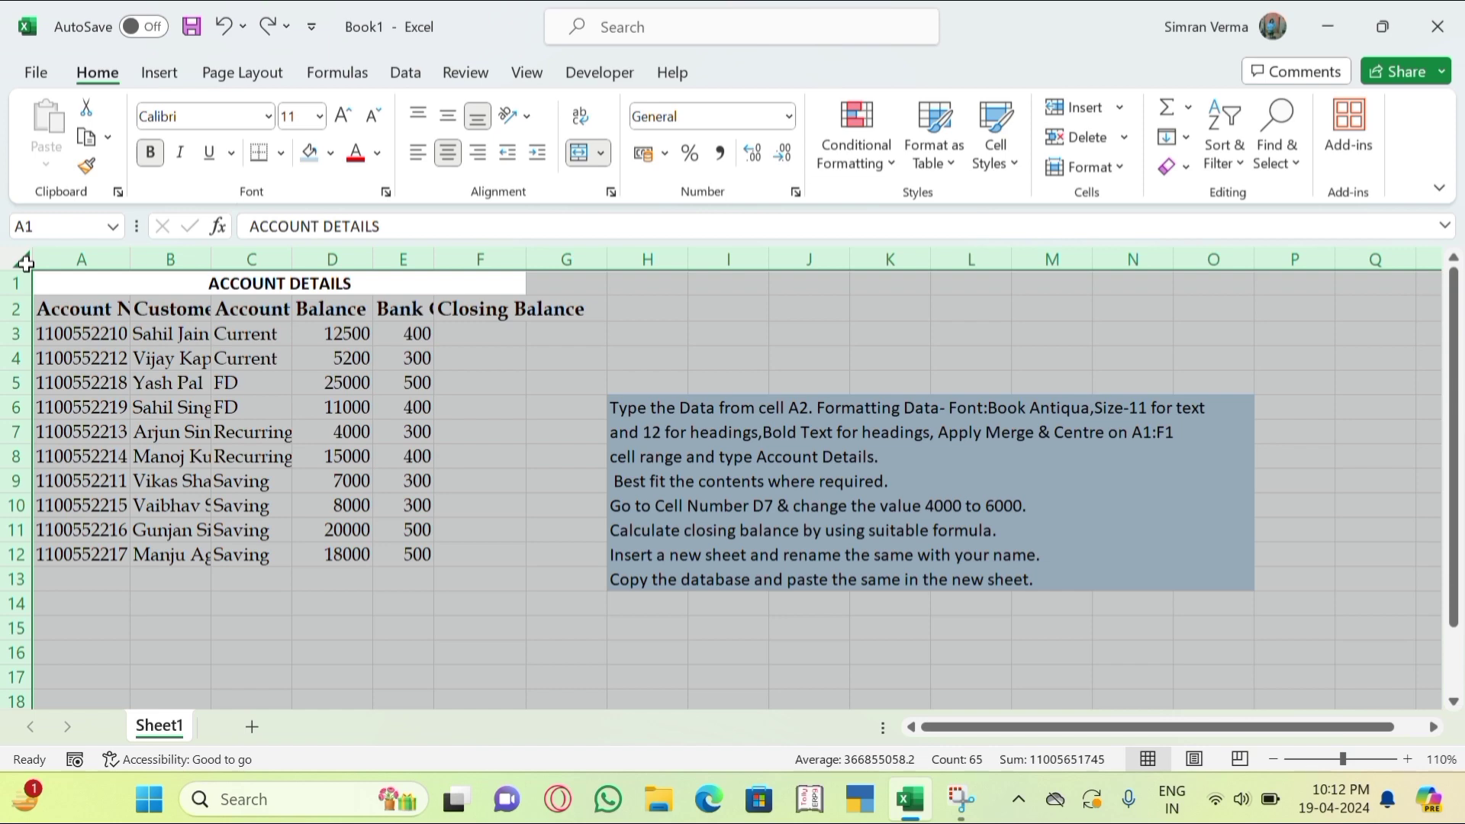
{"action": "double_click", "coordinate": [131, 261]}
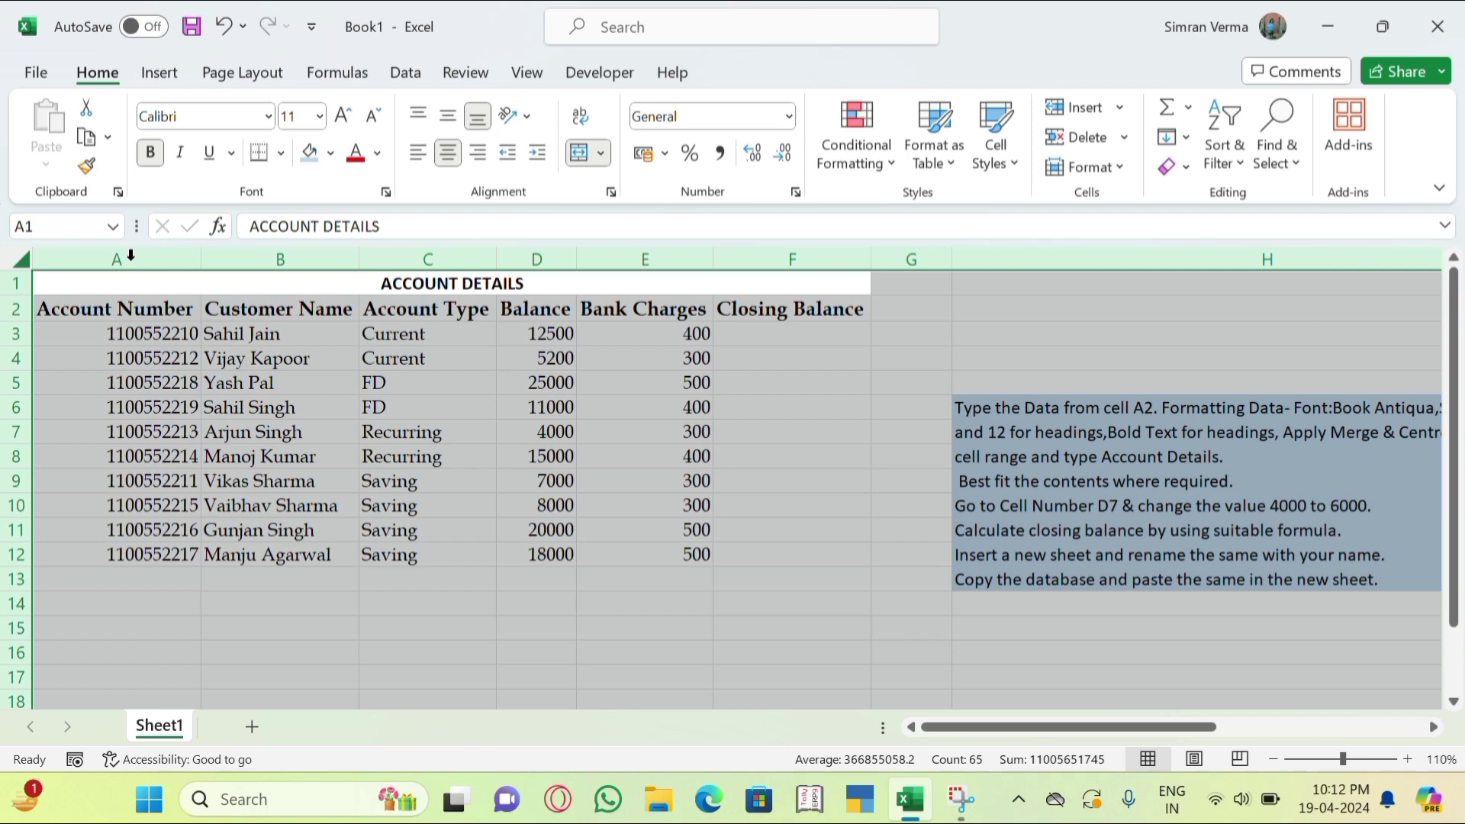
{"action": "left_click", "coordinate": [481, 489]}
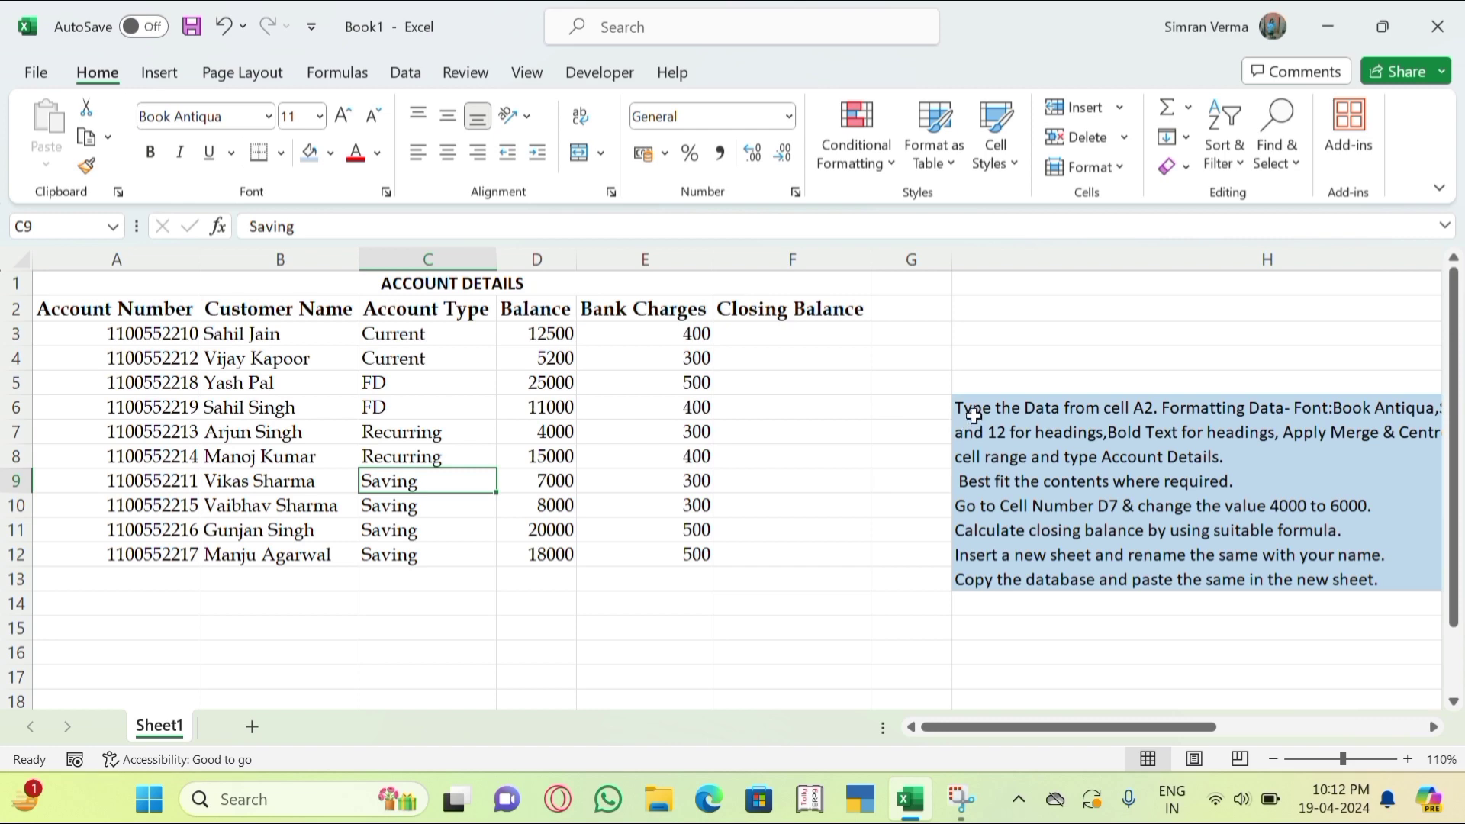
{"action": "left_click_drag", "start_coordinate": [1183, 727], "coordinate": [1216, 731]}
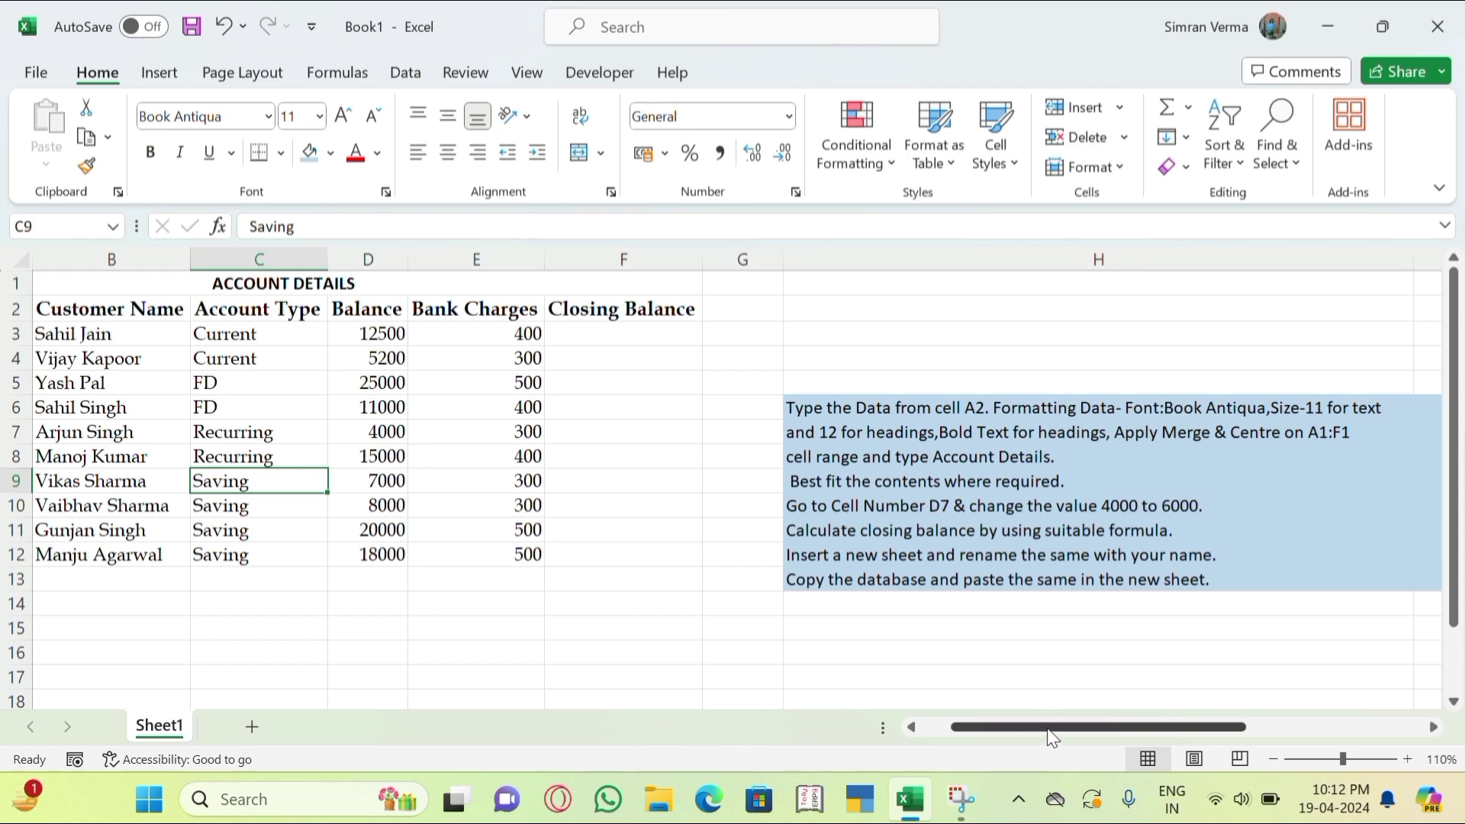
{"action": "left_click_drag", "start_coordinate": [1052, 737], "coordinate": [990, 735]}
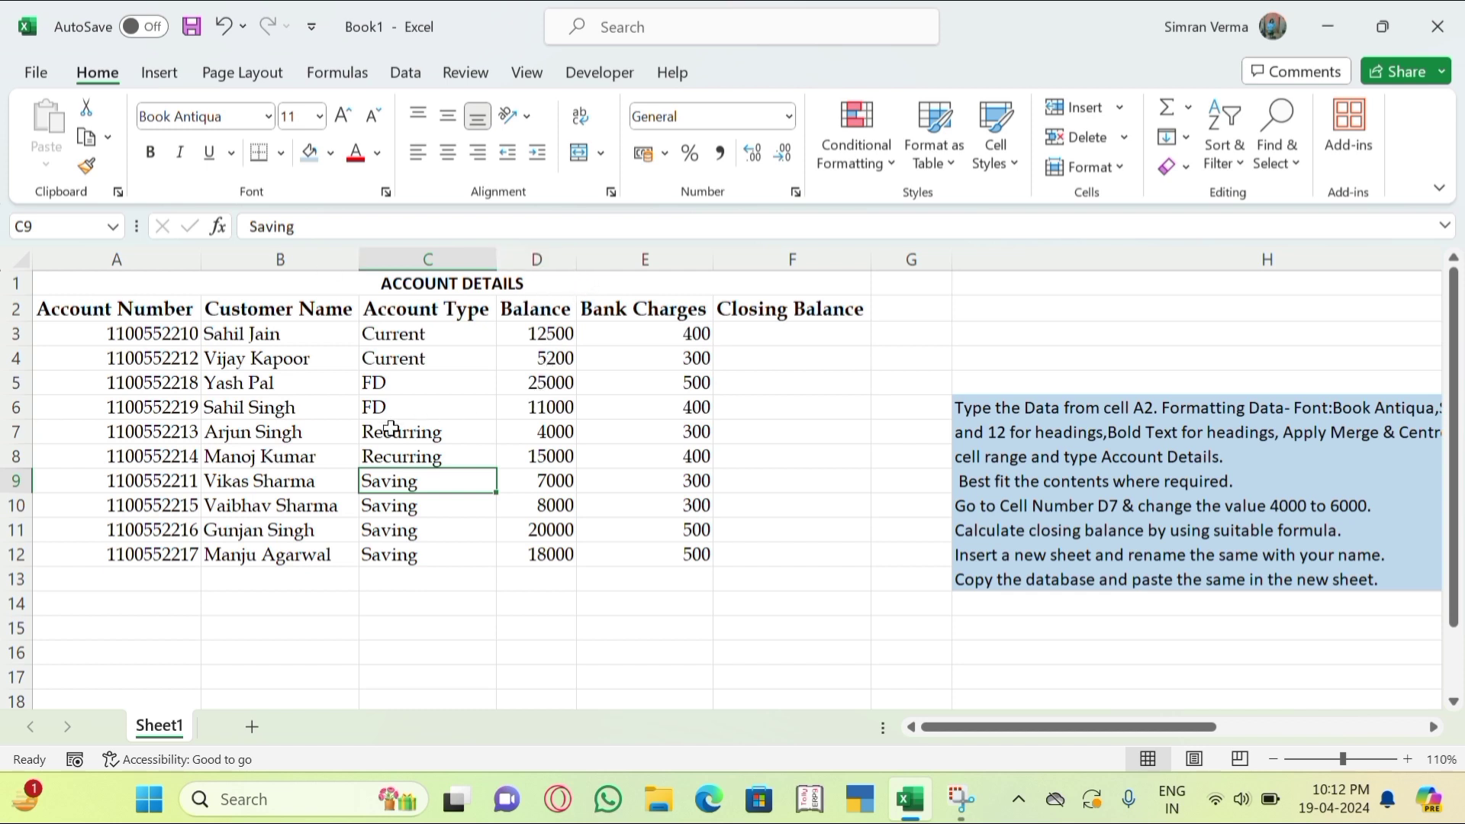
Replace the 4000 balance in D7 with 6000.
{"action": "left_click", "coordinate": [545, 435]}
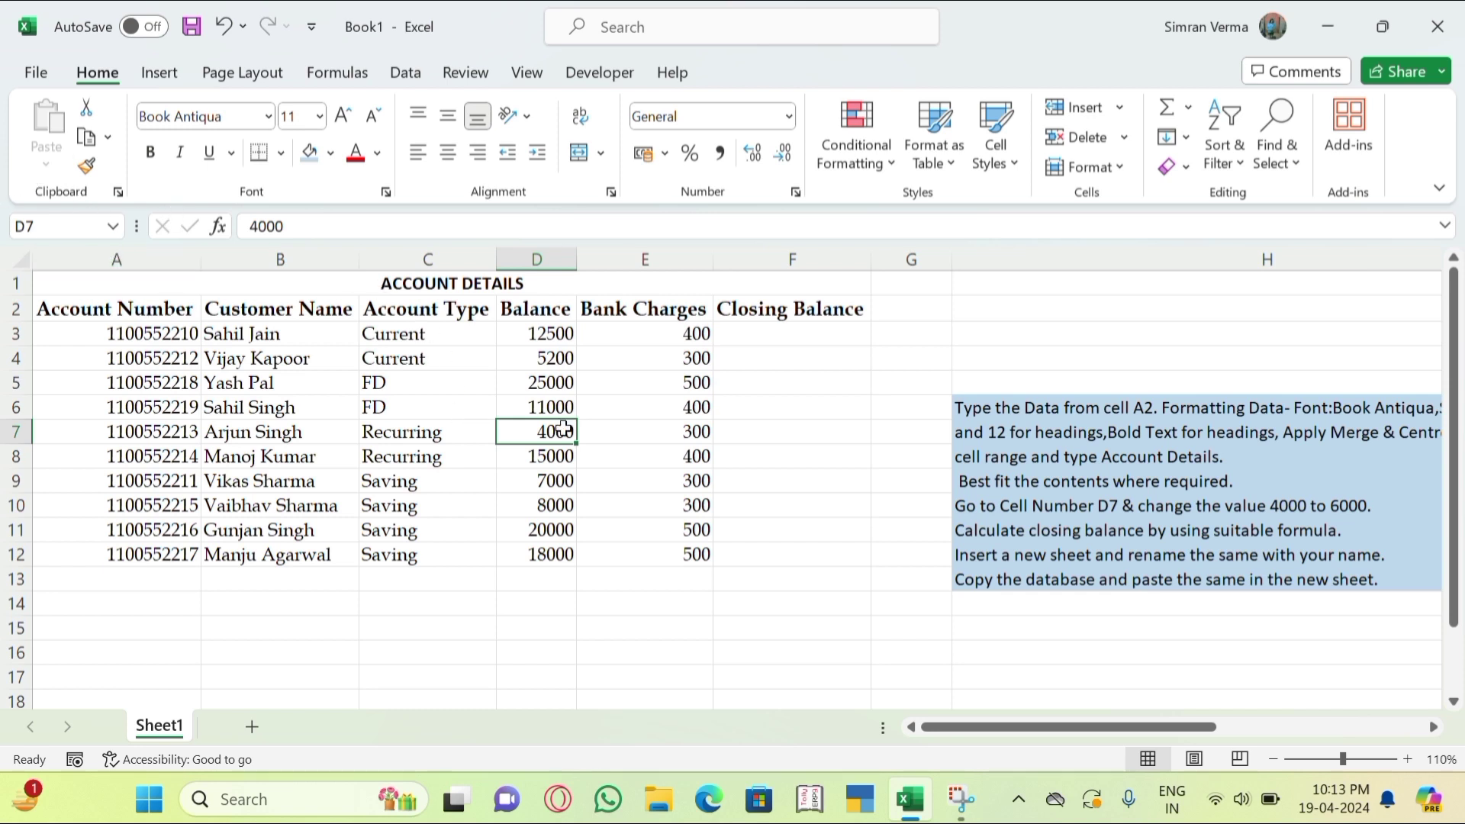
{"action": "key", "text": "Up"}
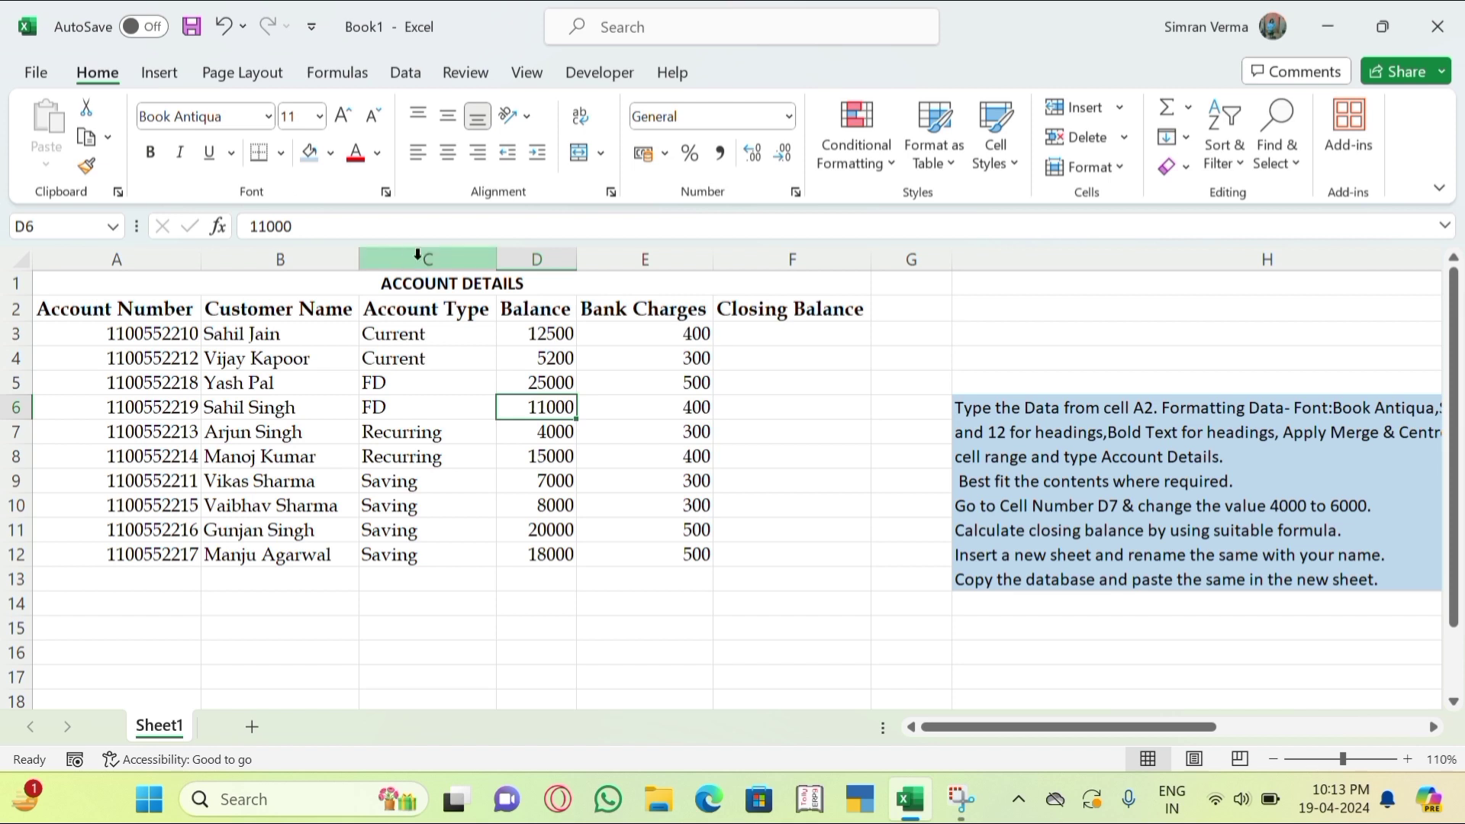
{"action": "key", "text": "Down"}
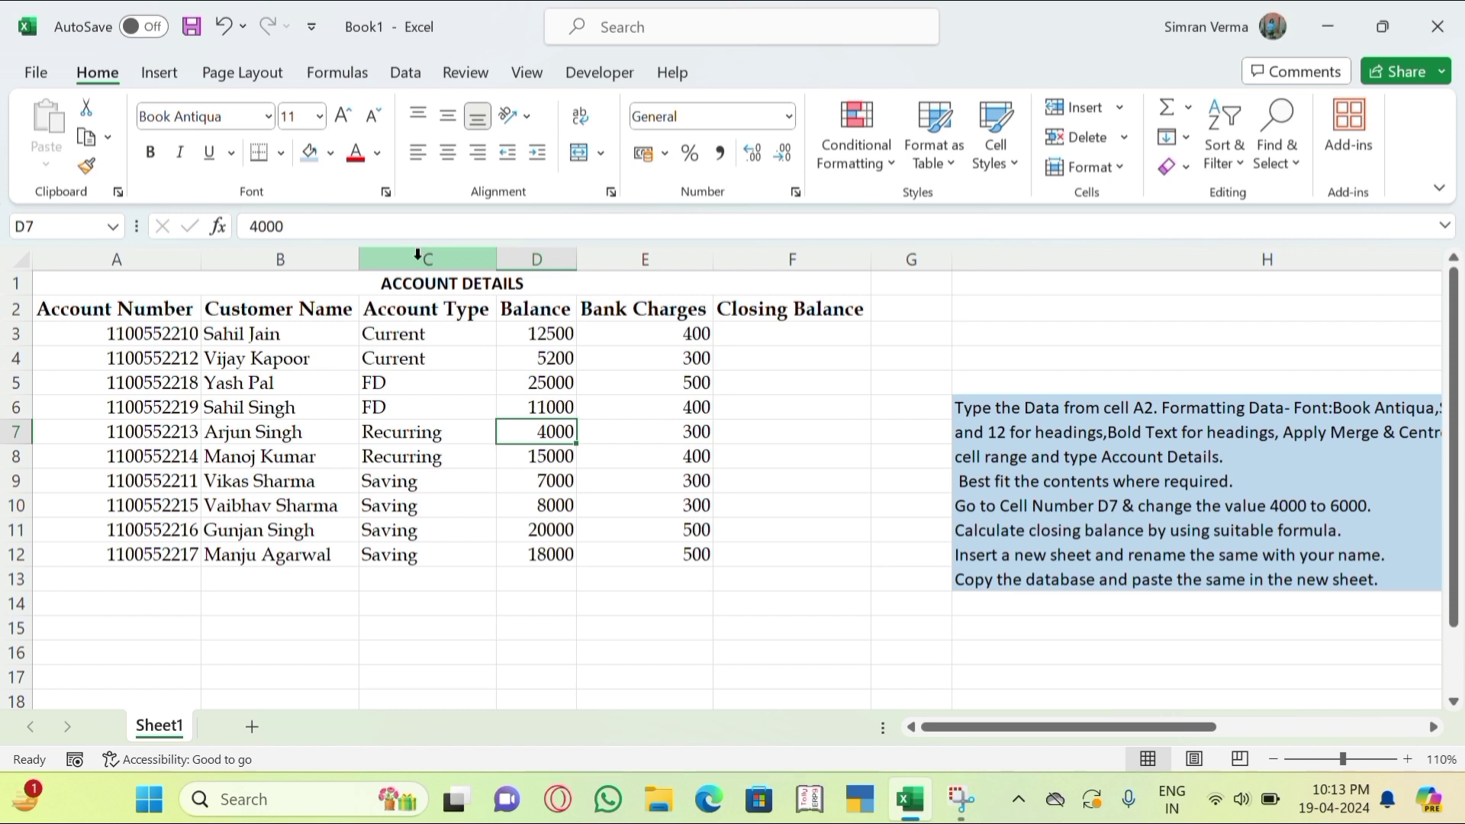
{"action": "type", "text": "6000"}
{"action": "key", "text": "Return"}
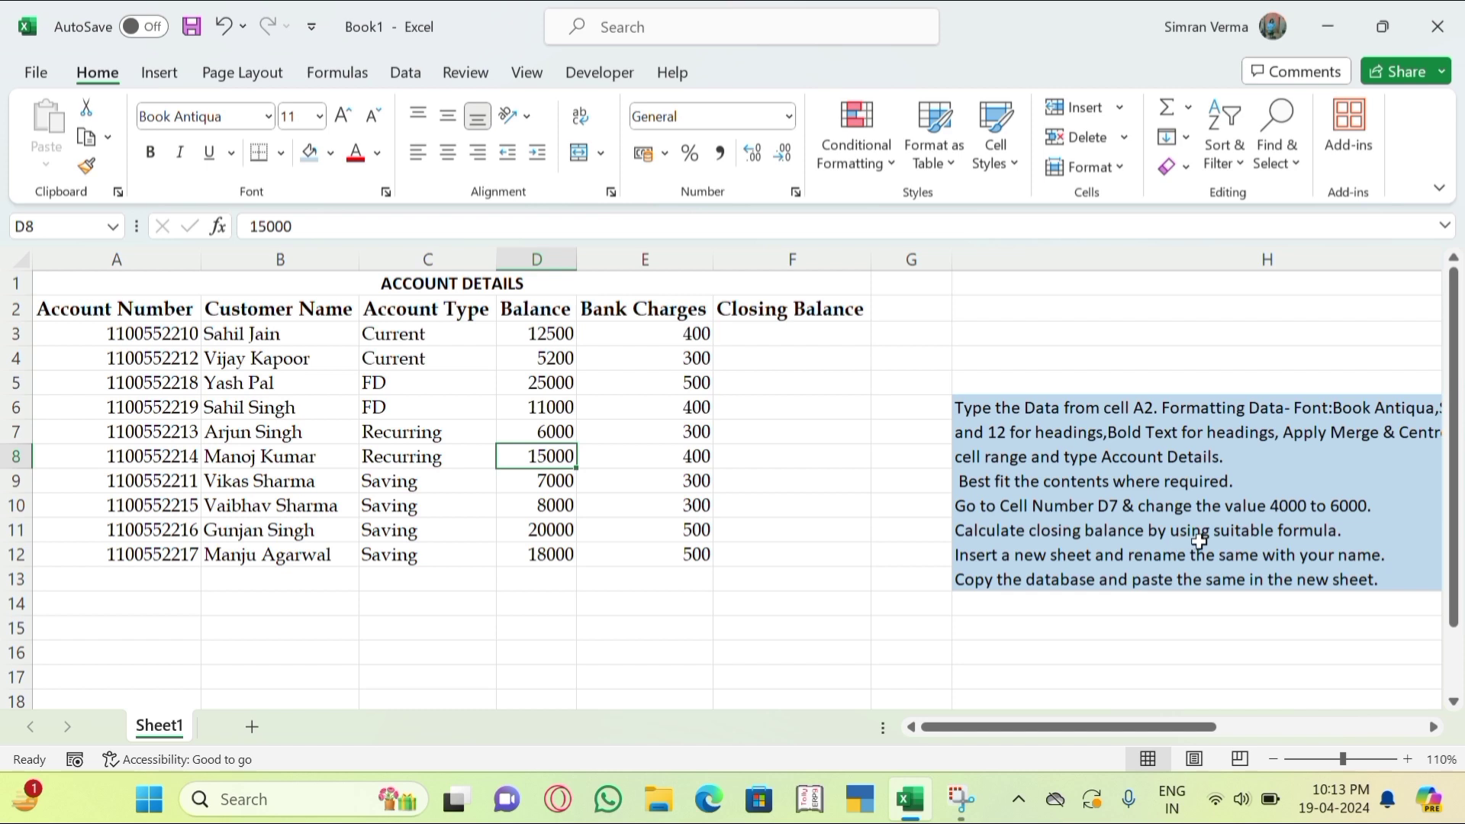
{"action": "left_click", "coordinate": [816, 334]}
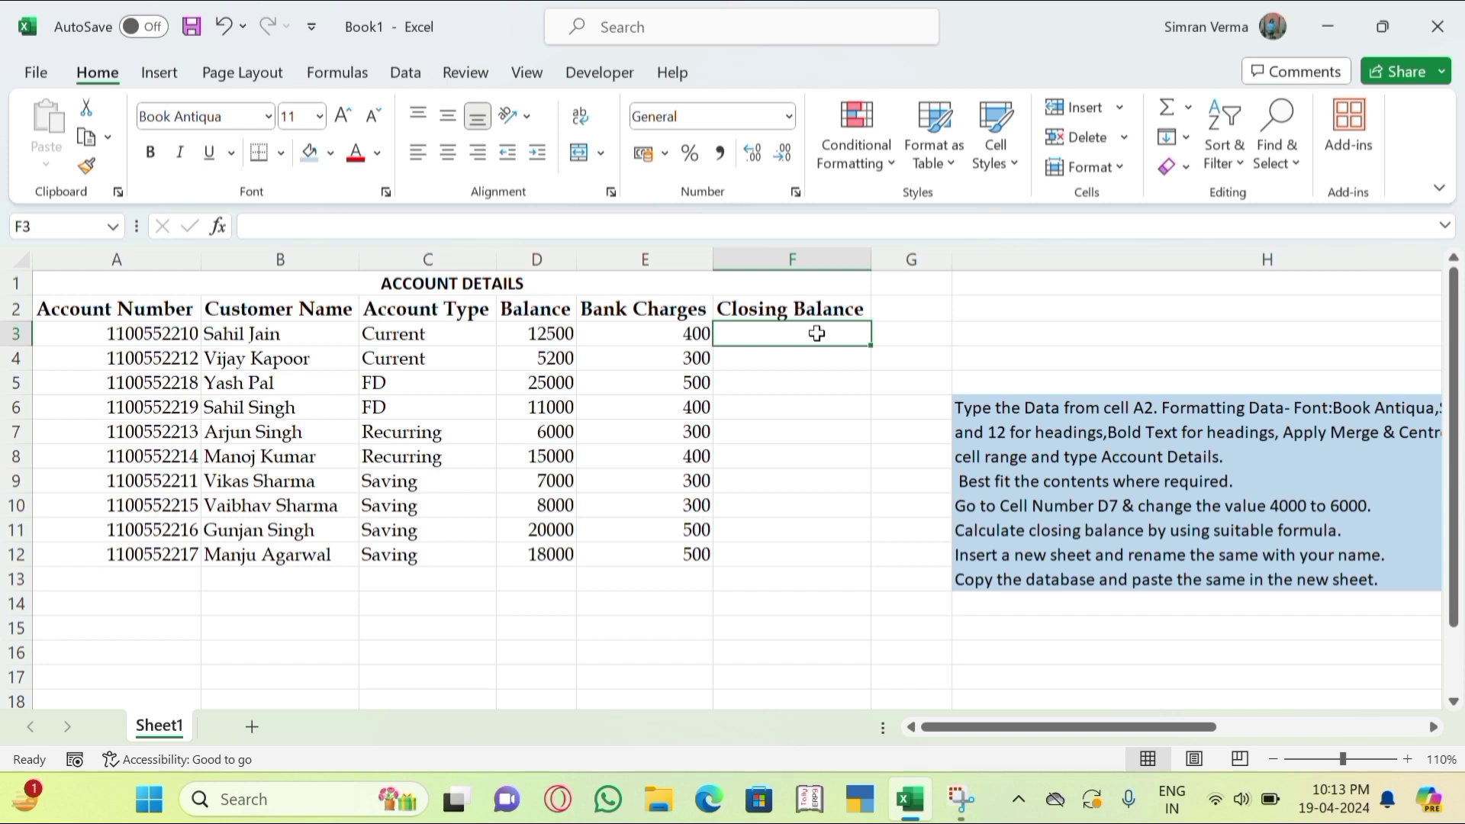
Enter =D3-E3 in F3, giving a closing balance of 12100.
{"action": "type", "text": "="}
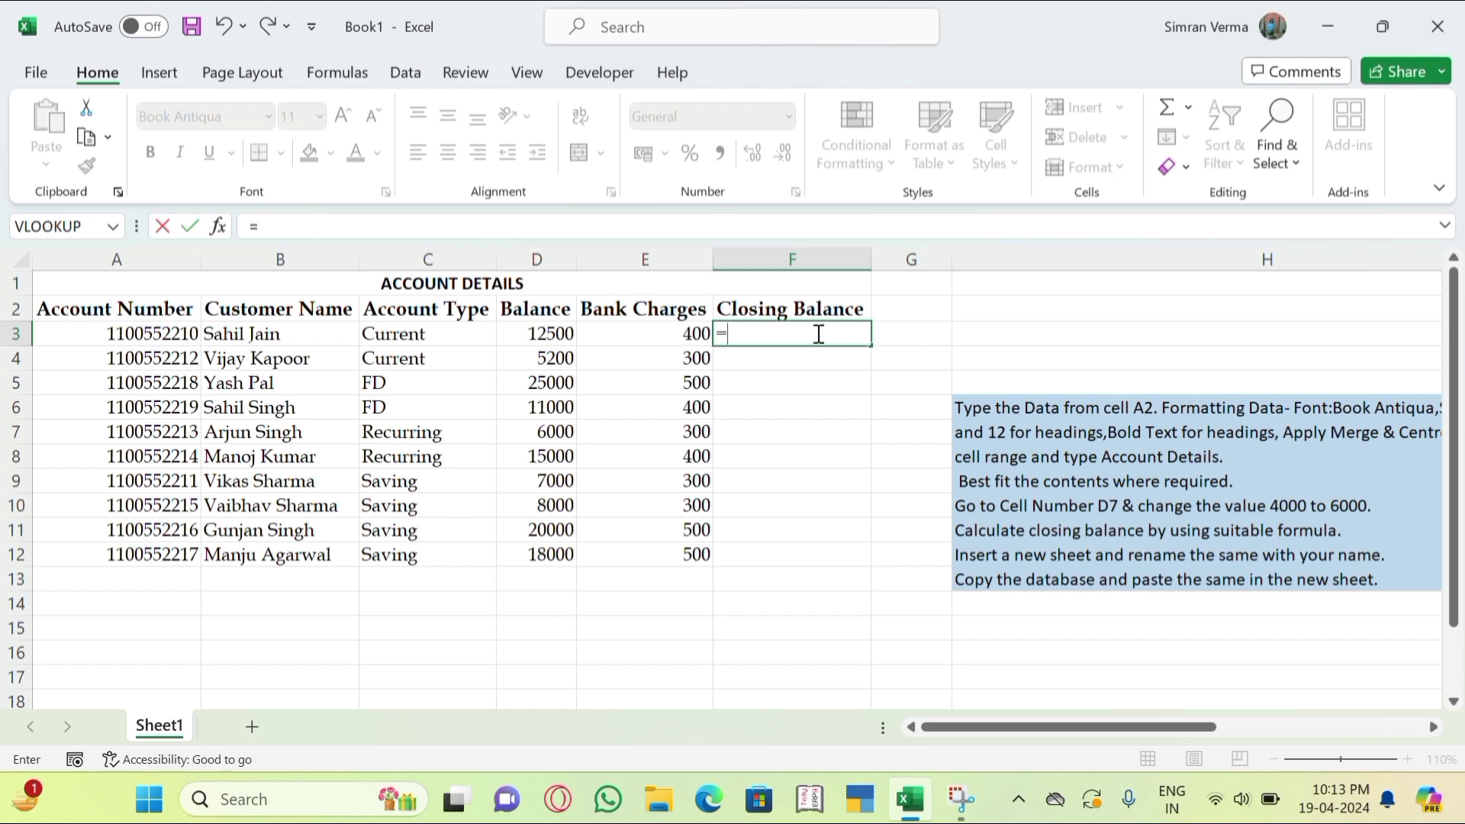
{"action": "left_click", "coordinate": [549, 334]}
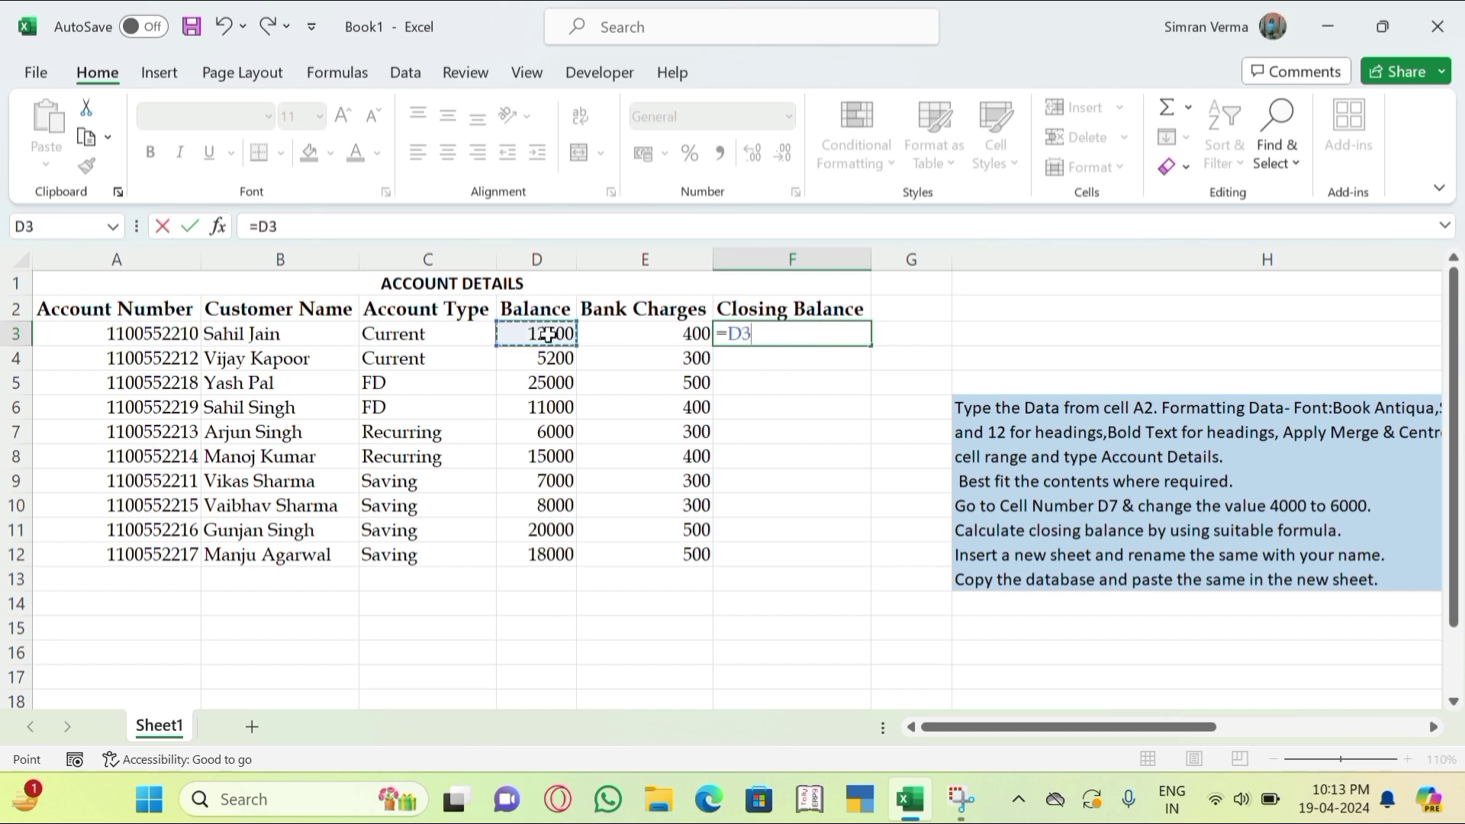
{"action": "type", "text": "-"}
{"action": "left_click", "coordinate": [626, 329]}
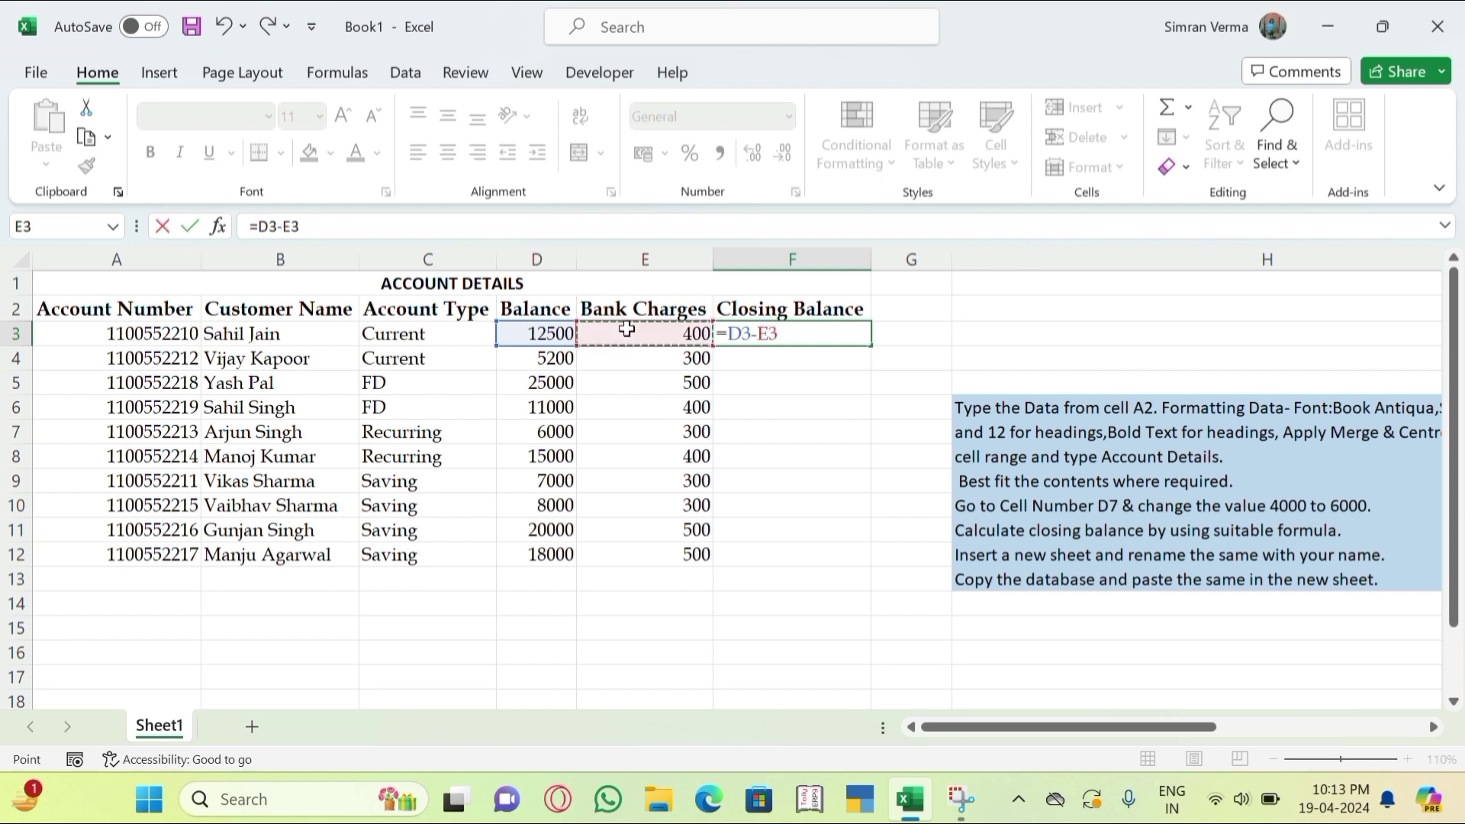
{"action": "key", "text": "Return"}
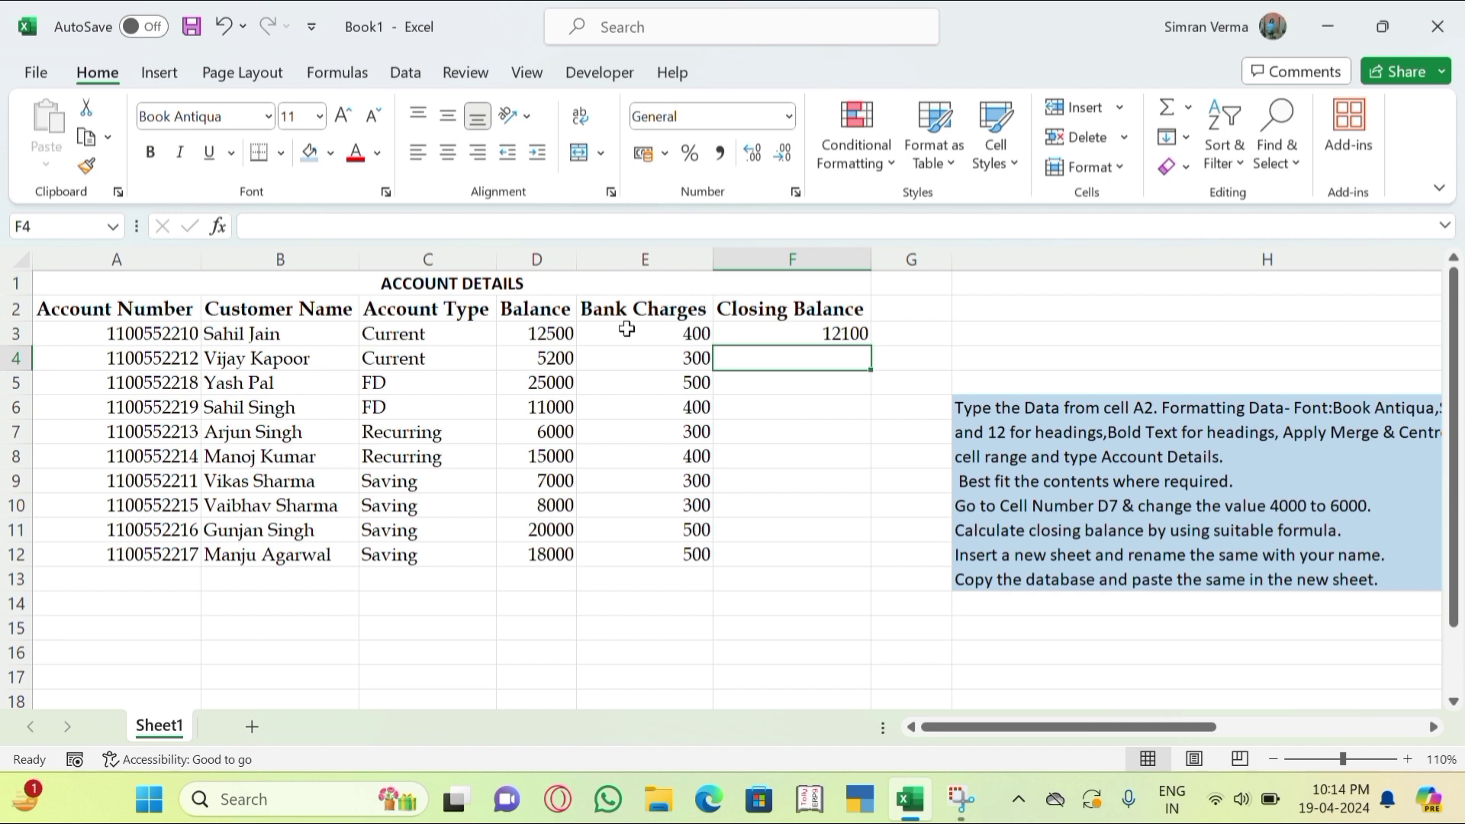
{"action": "key", "text": "Up"}
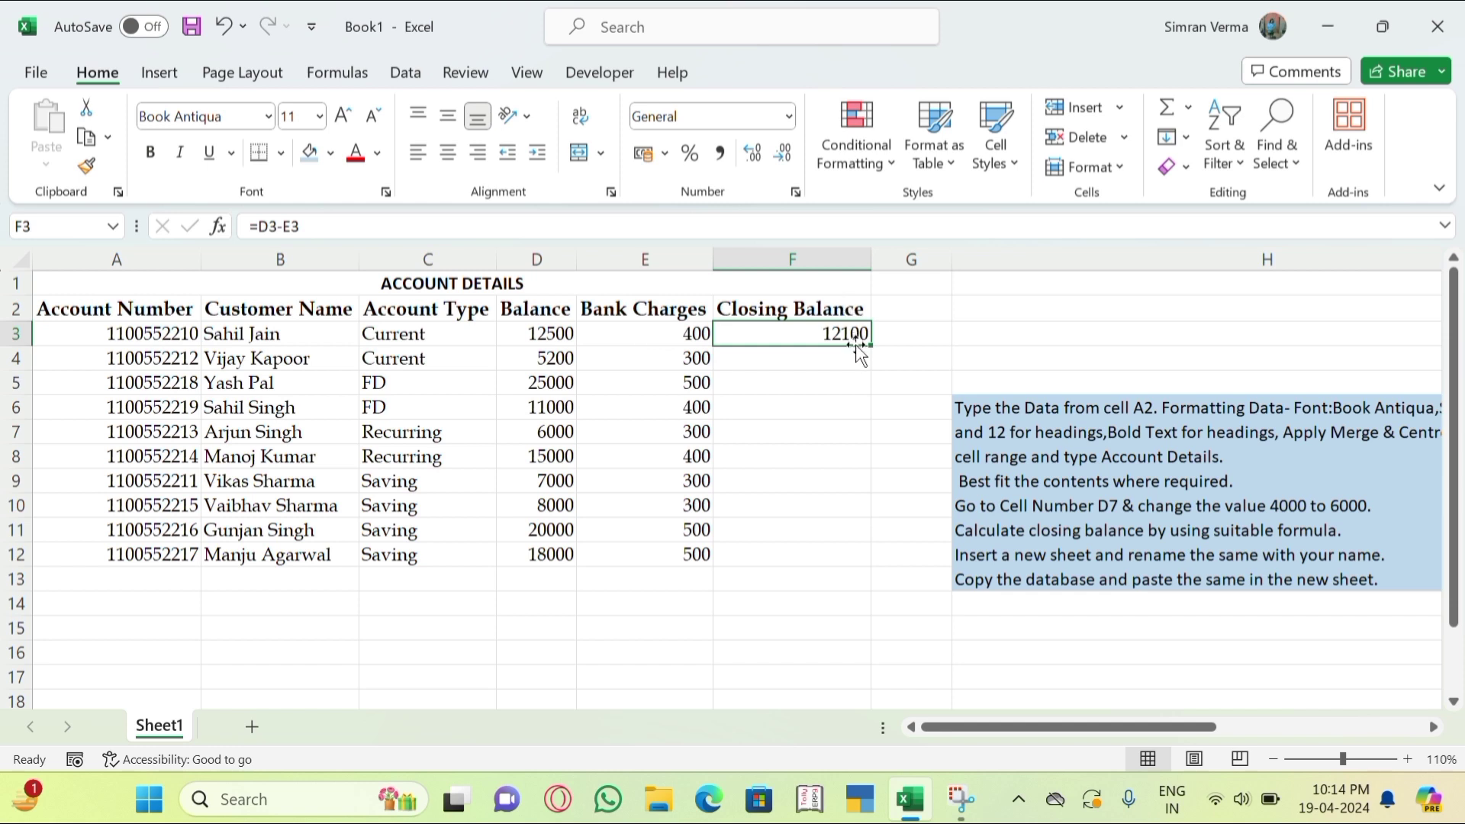
{"action": "left_click", "coordinate": [899, 378]}
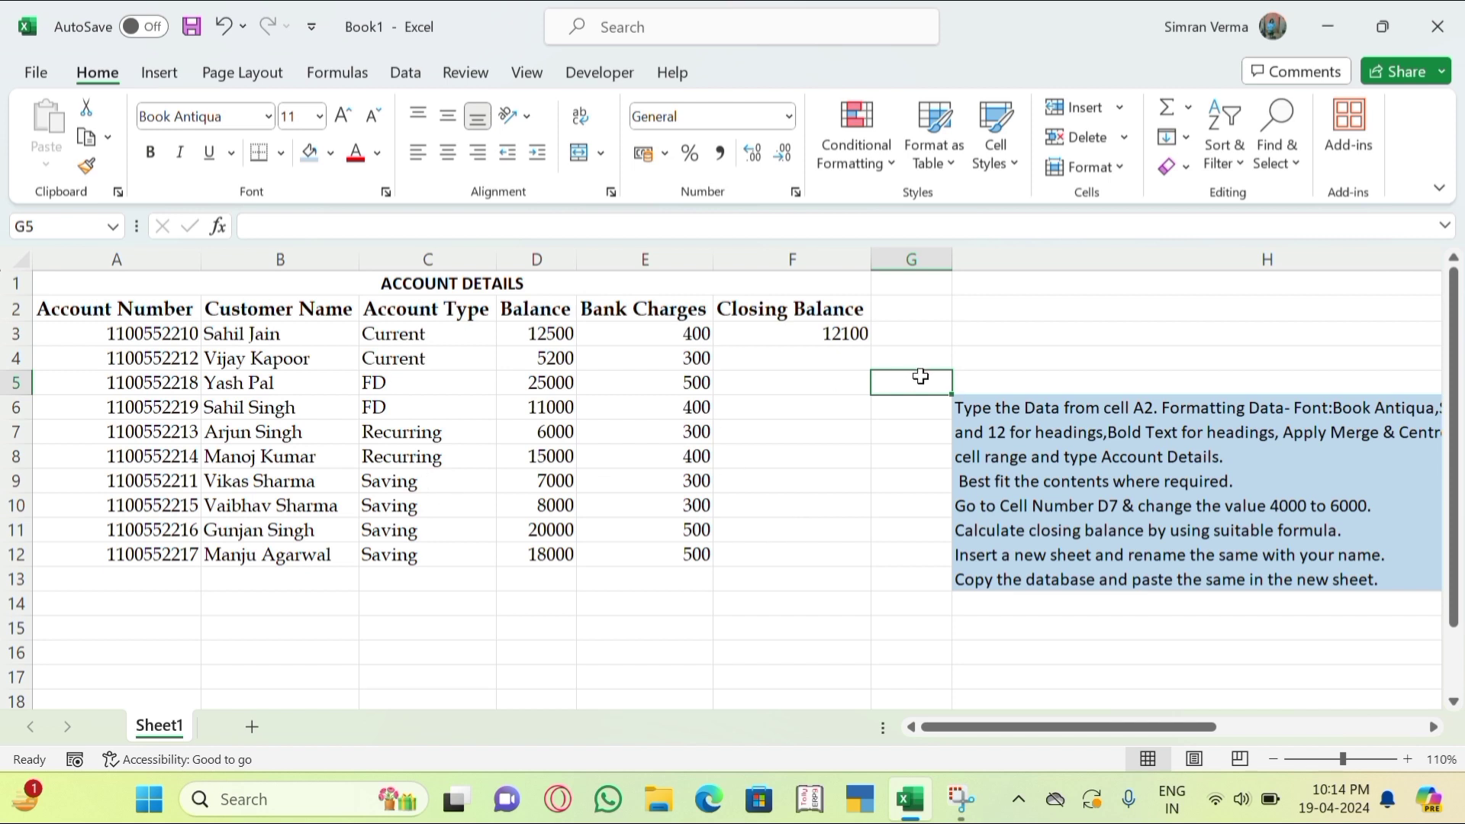
Fill the =D3-E3 formula from F3 down to F12.
{"action": "left_click", "coordinate": [828, 332]}
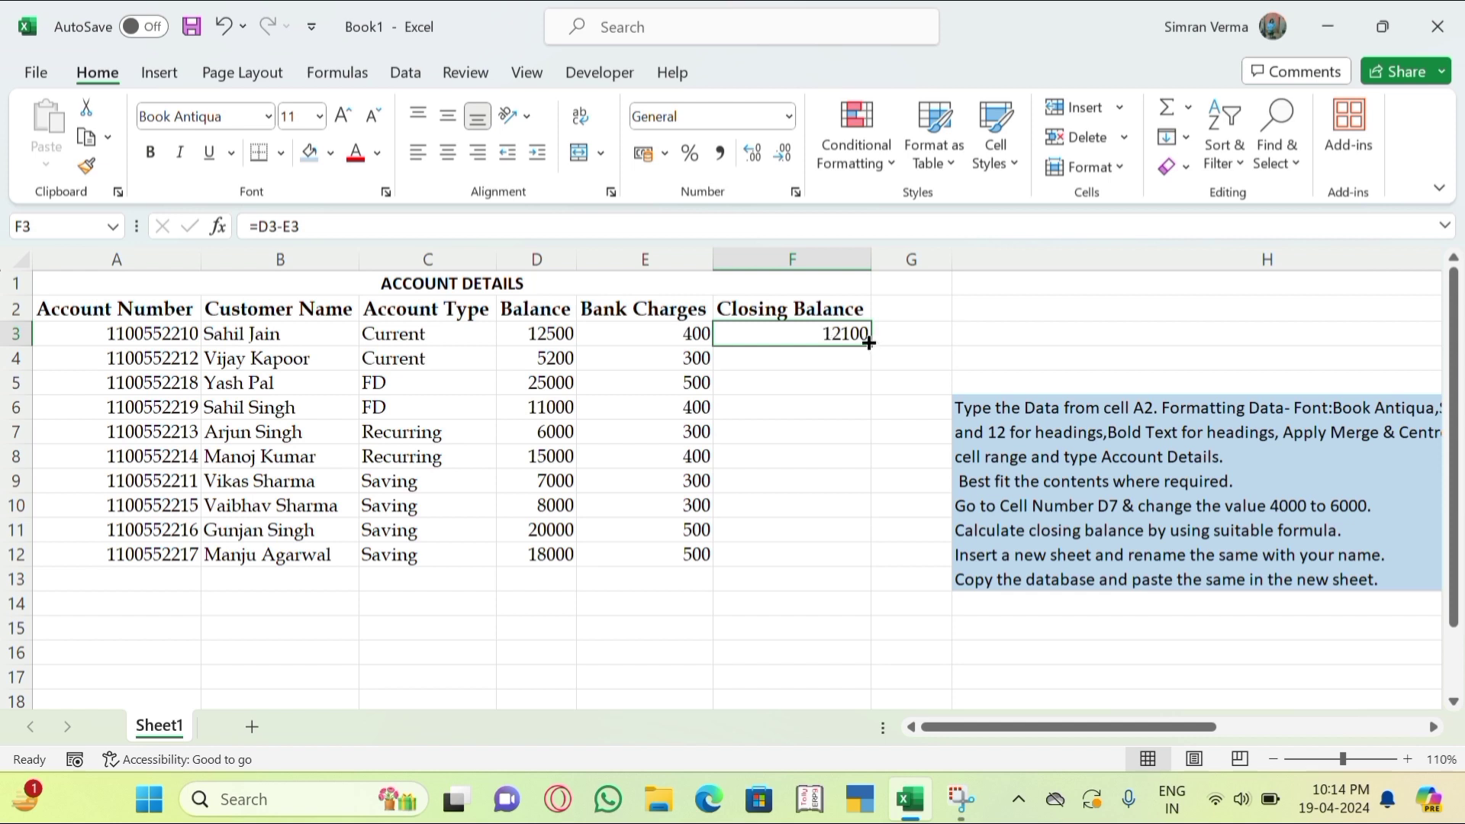
{"action": "left_click_drag", "start_coordinate": [868, 342], "coordinate": [860, 559]}
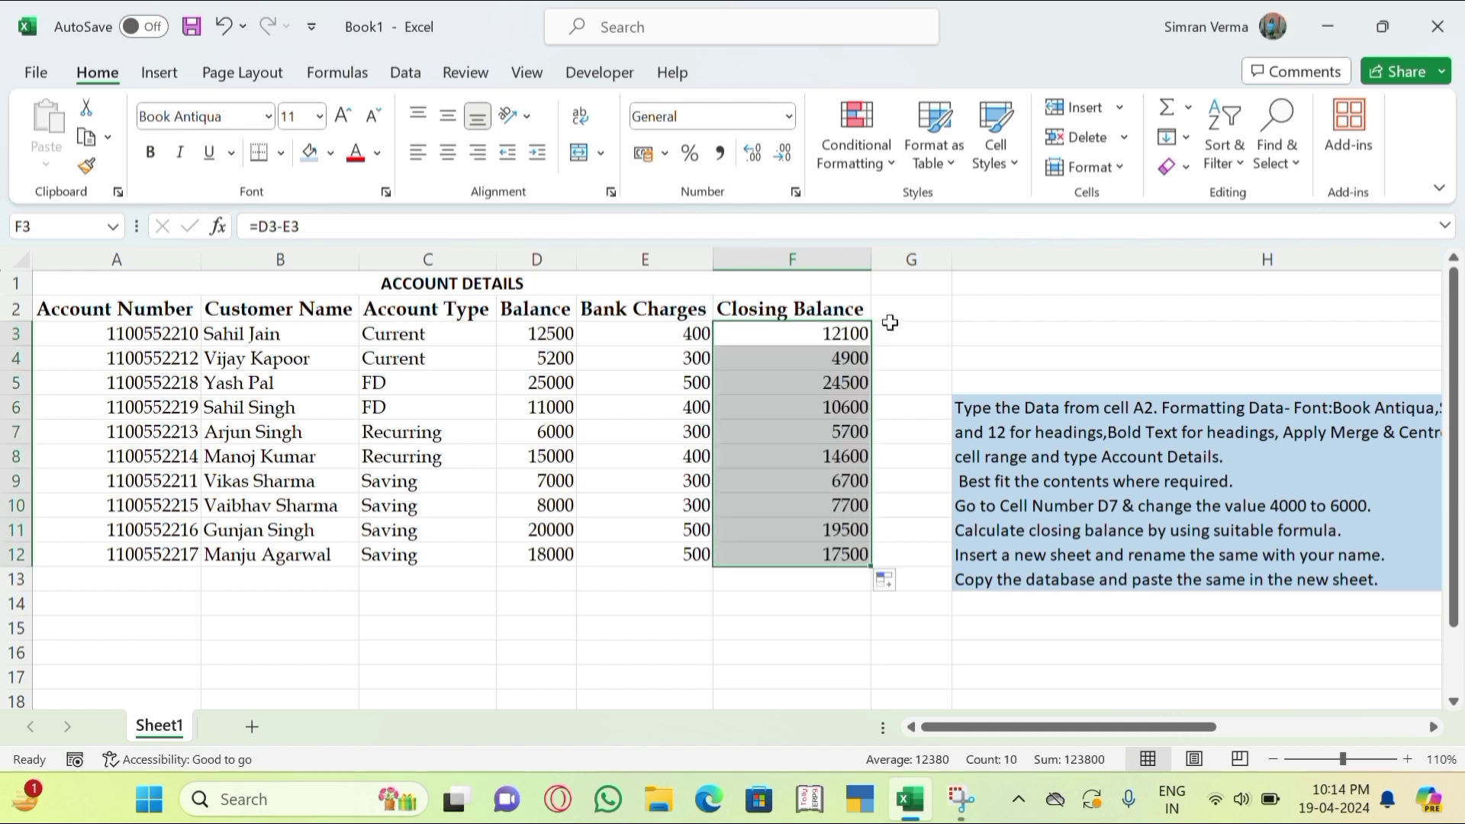
{"action": "key", "text": "ctrl+z"}
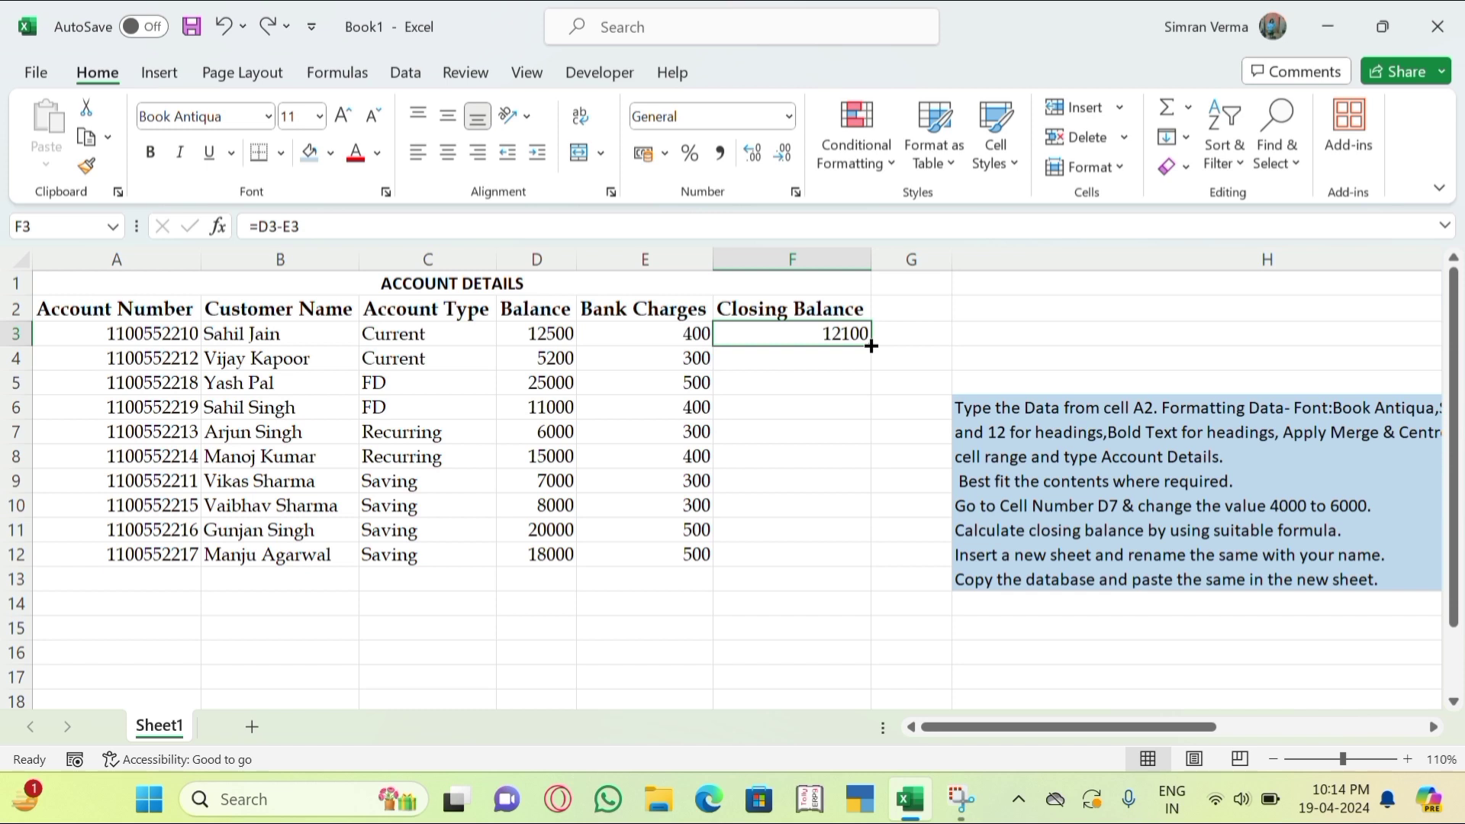
{"action": "left_click_drag", "start_coordinate": [871, 346], "coordinate": [868, 555]}
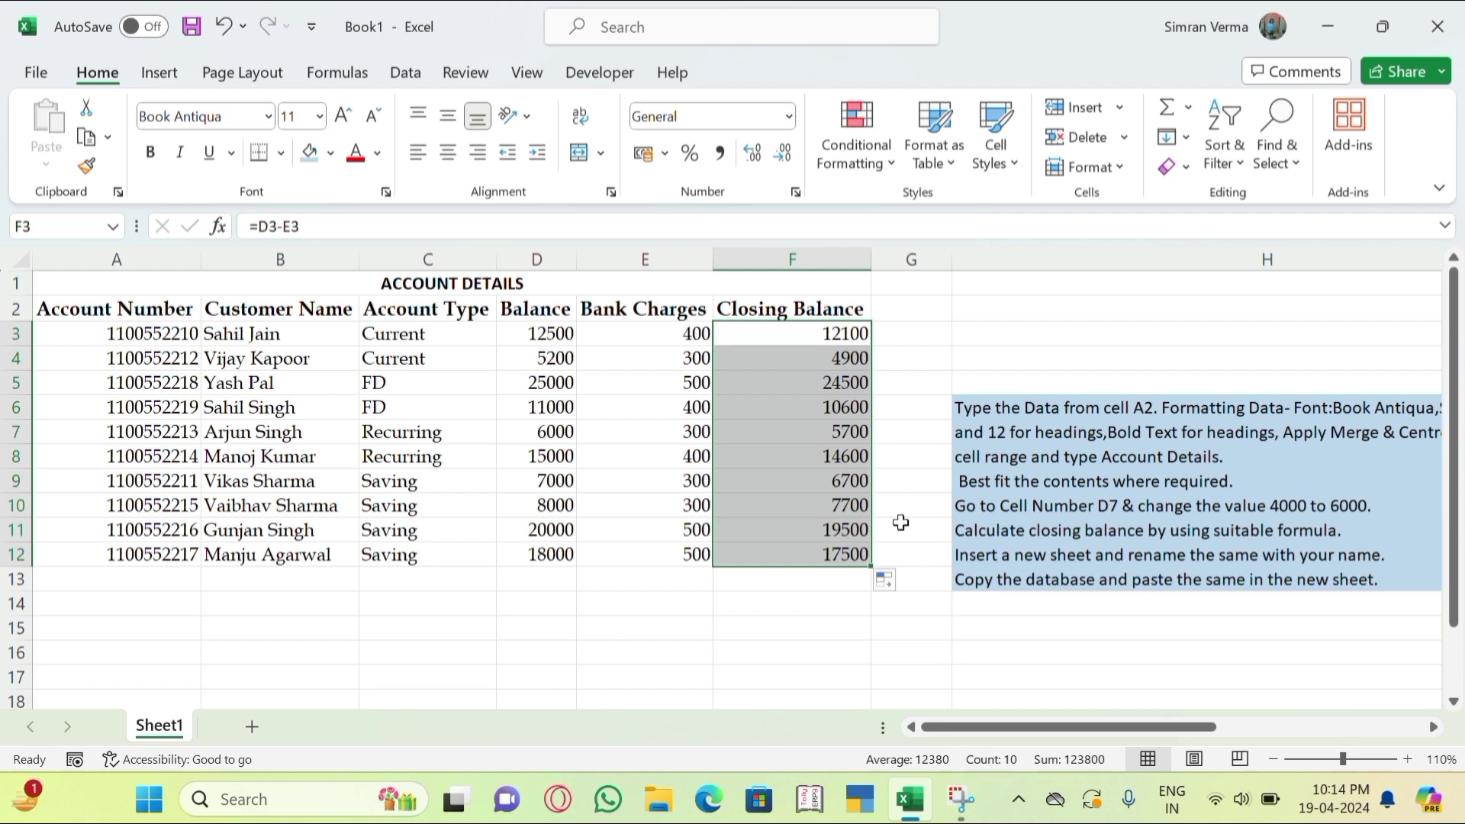
{"action": "key", "text": "ctrl+z"}
{"action": "left_click_drag", "start_coordinate": [1179, 737], "coordinate": [1179, 736]}
{"action": "left_click", "coordinate": [868, 674]}
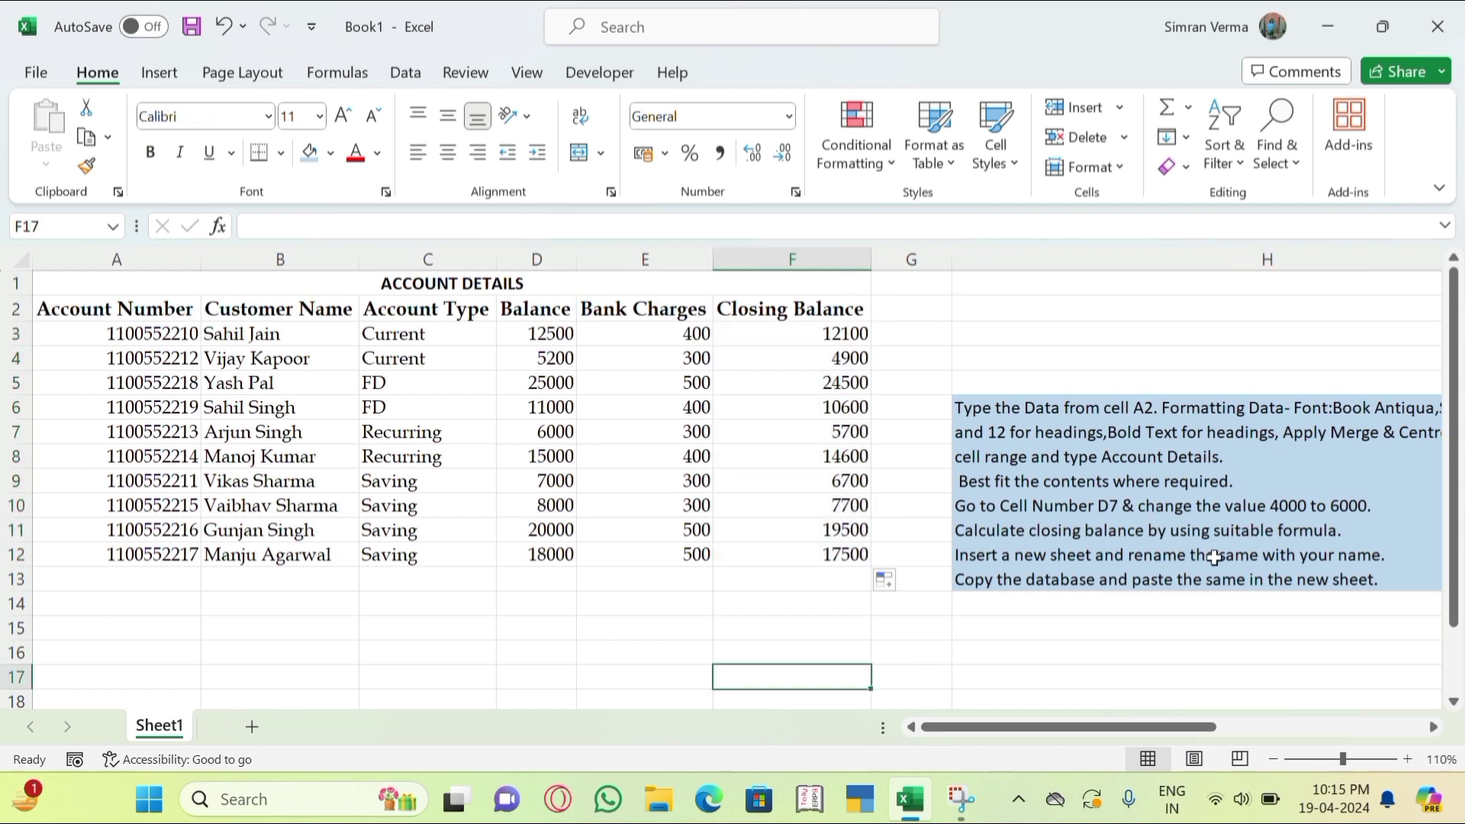
Add a new worksheet named with the user's full name, then return to Sheet1.
{"action": "left_click", "coordinate": [252, 727]}
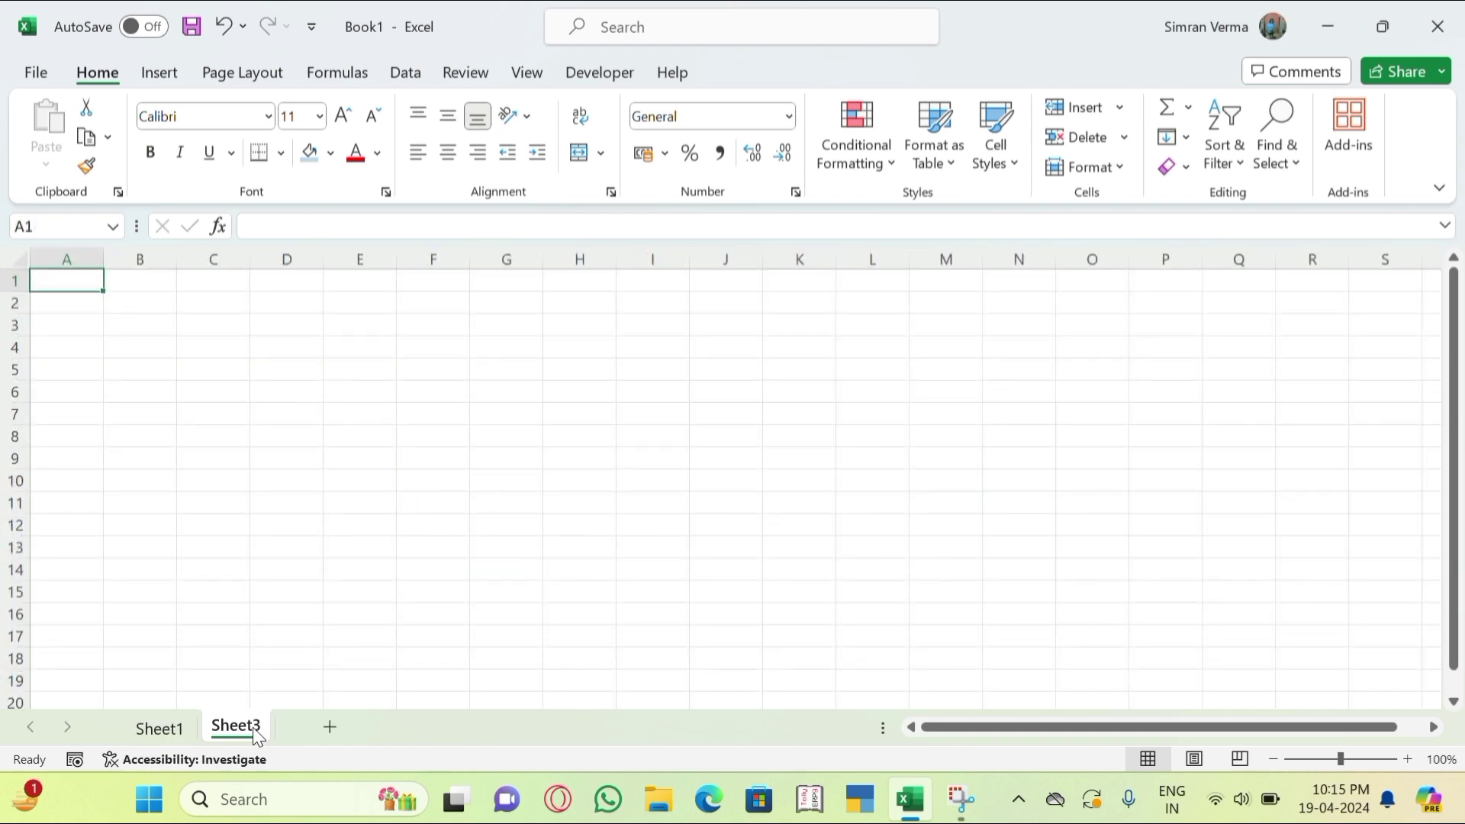
{"action": "double_click", "coordinate": [255, 728]}
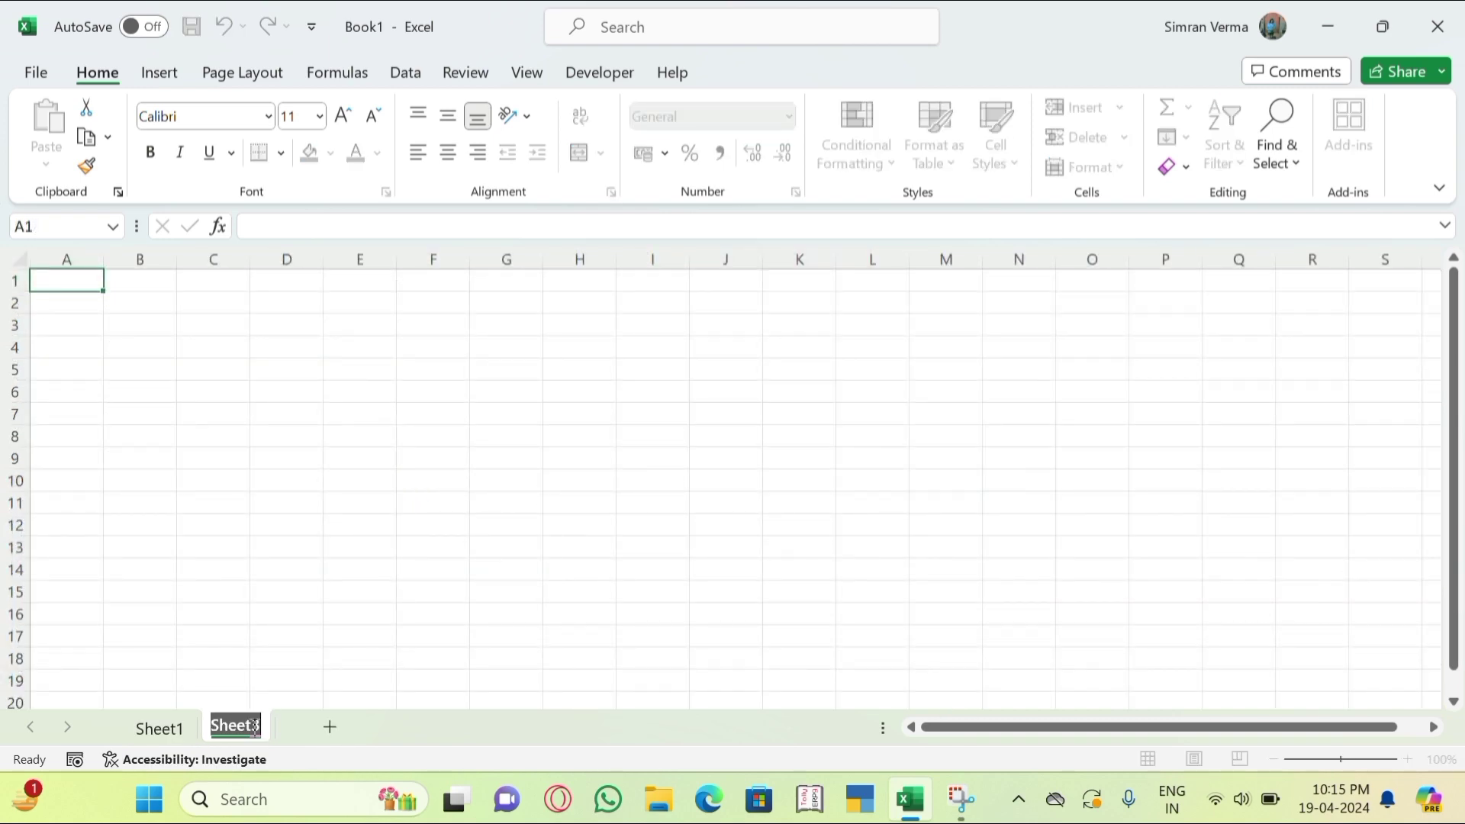
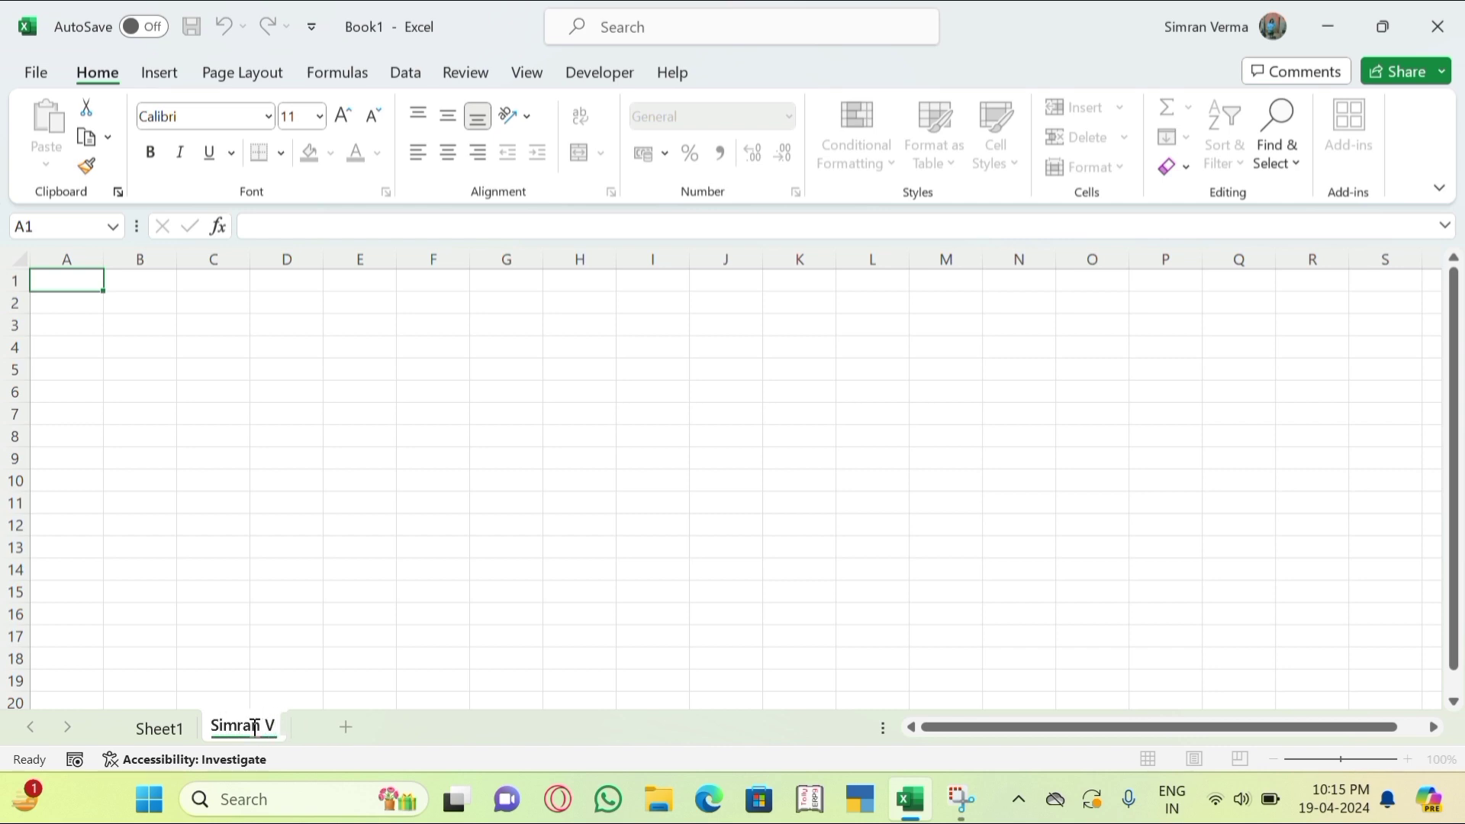
{"action": "key", "text": "Return"}
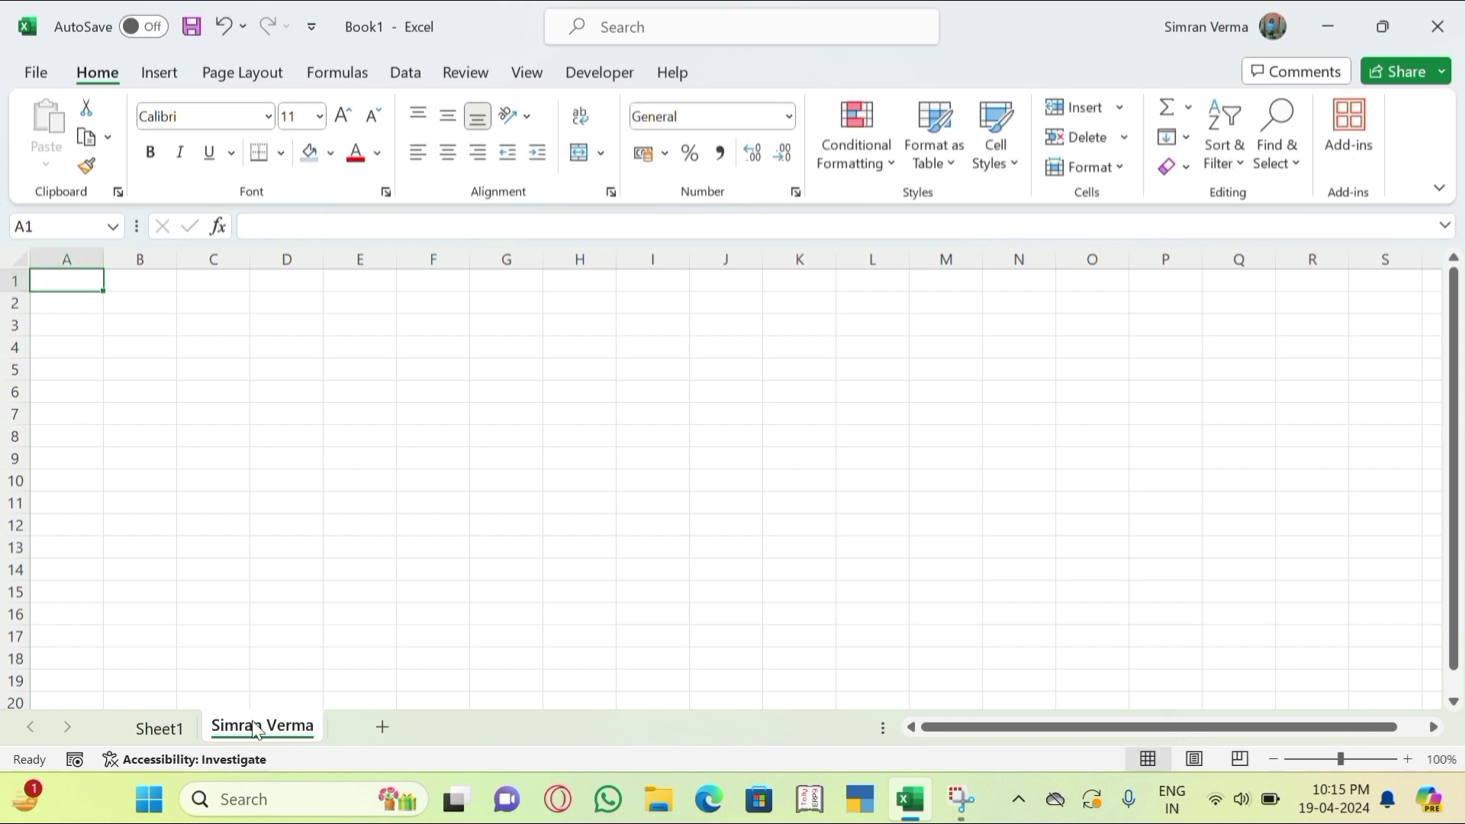
{"action": "left_click", "coordinate": [156, 730]}
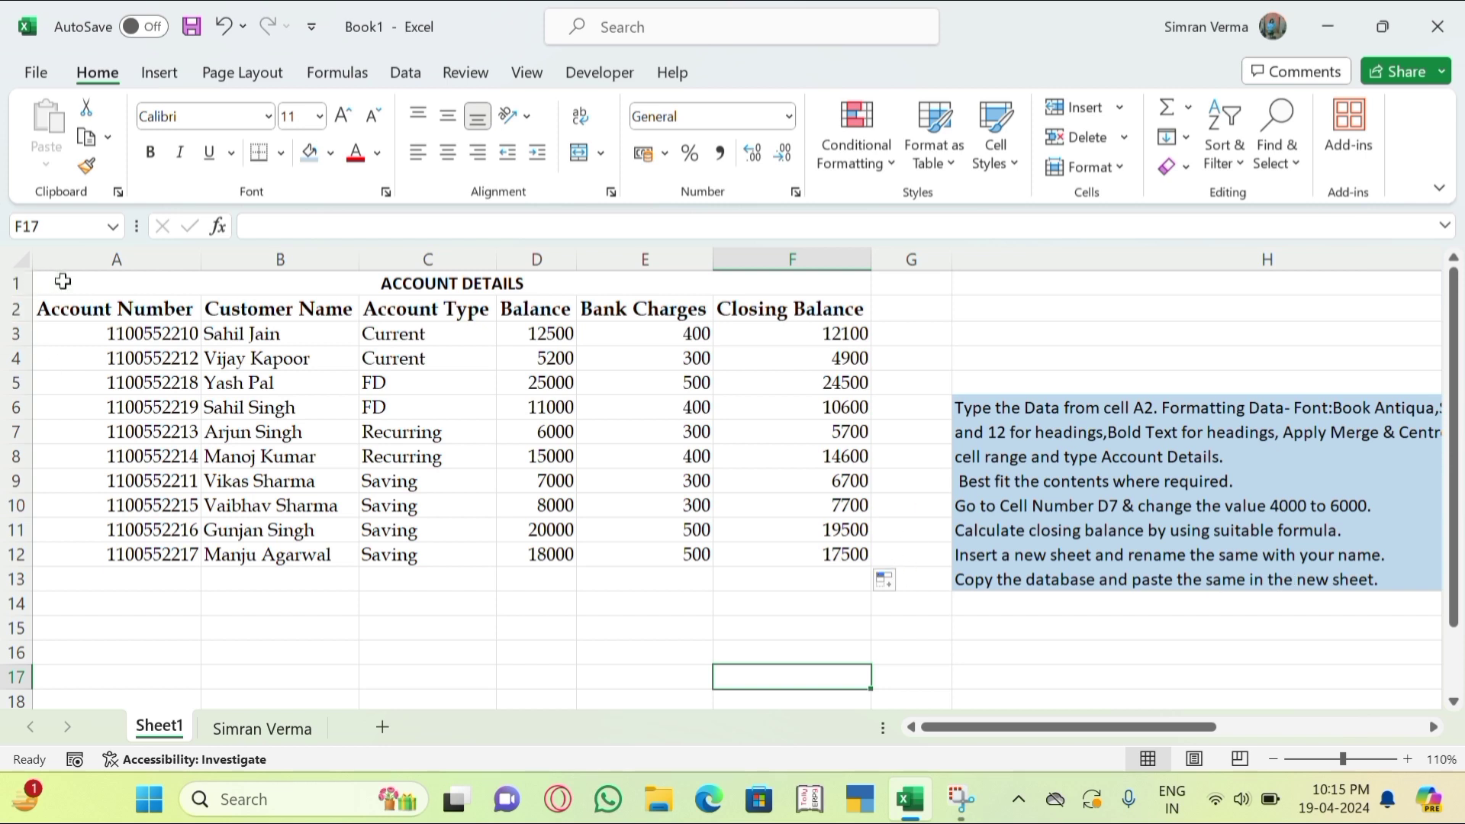
Copy A1:F12 from Sheet1 and paste it at A1 of the new sheet.
{"action": "left_click_drag", "start_coordinate": [63, 282], "coordinate": [580, 542]}
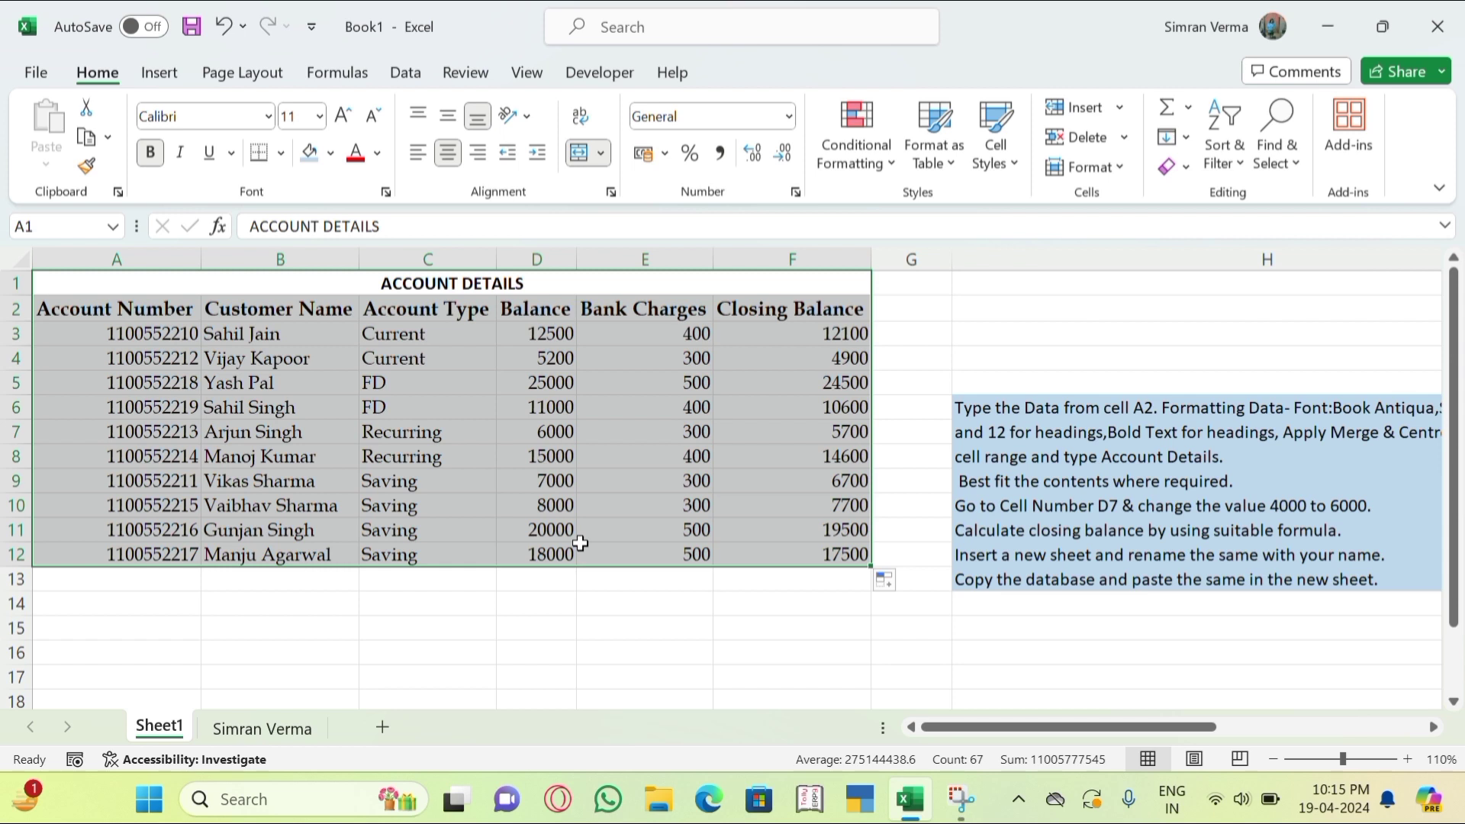
{"action": "key", "text": "ctrl+c"}
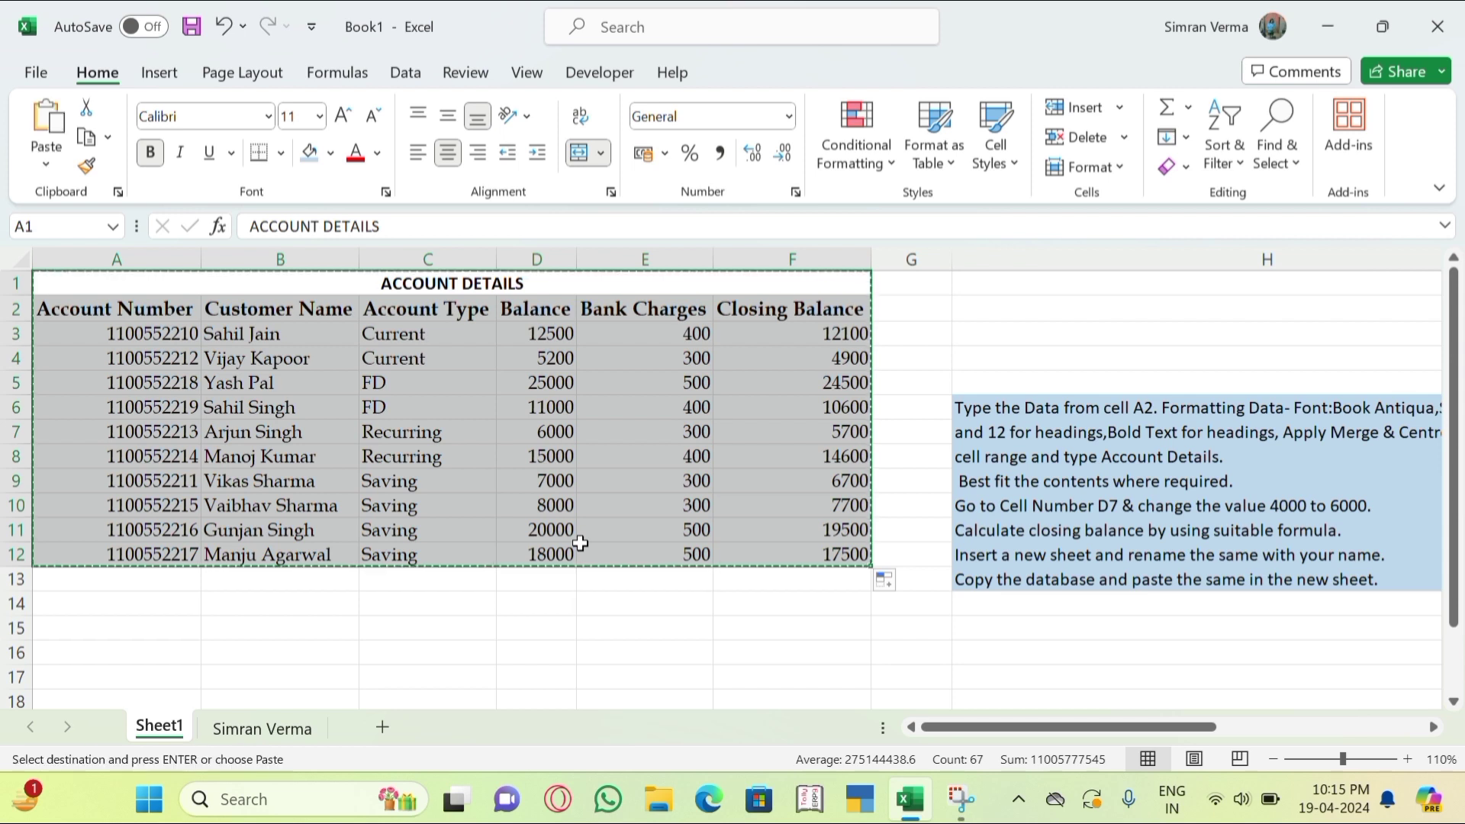
{"action": "left_click", "coordinate": [304, 734]}
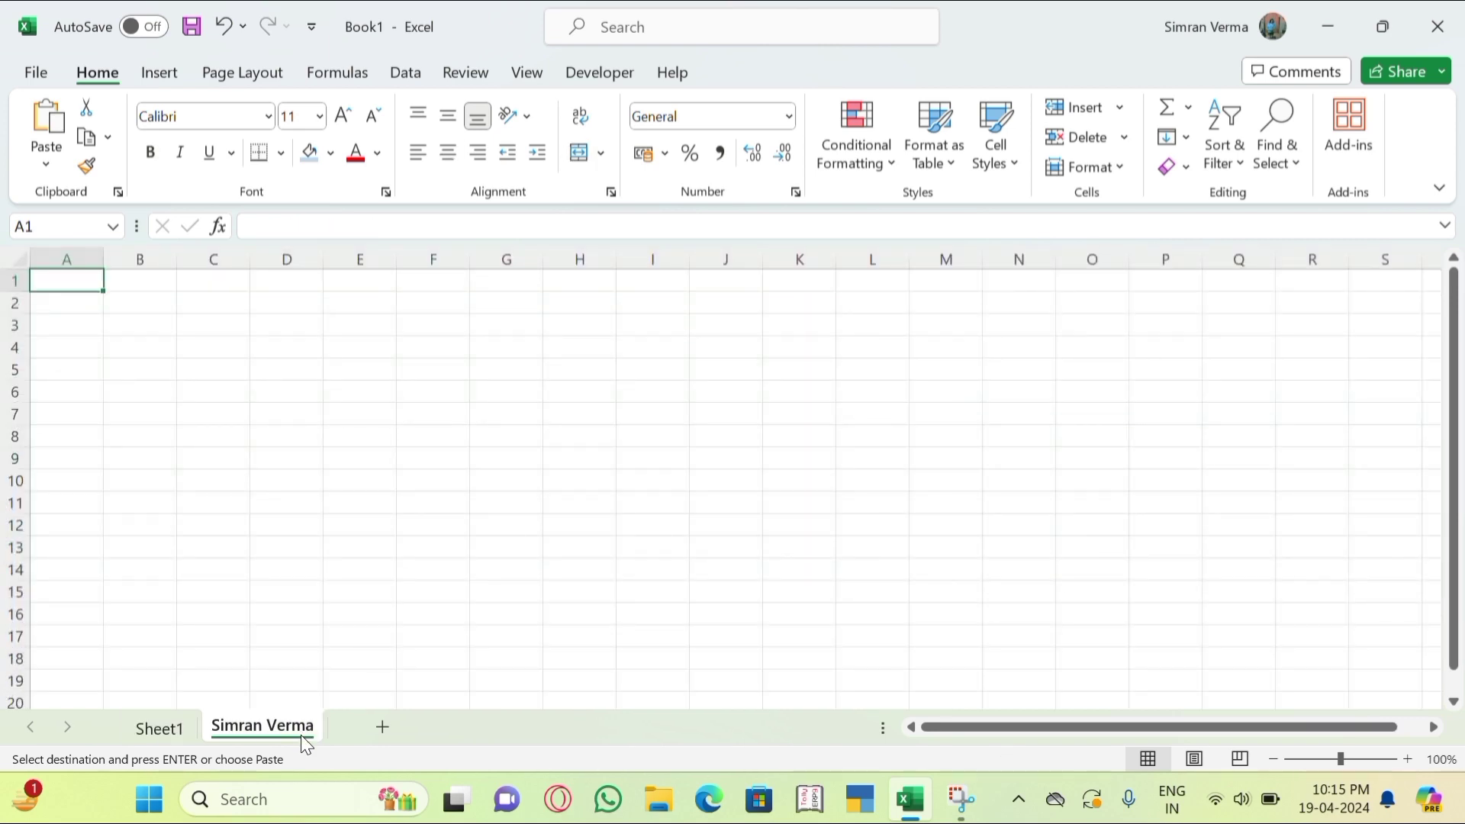
{"action": "key", "text": "ctrl+v"}
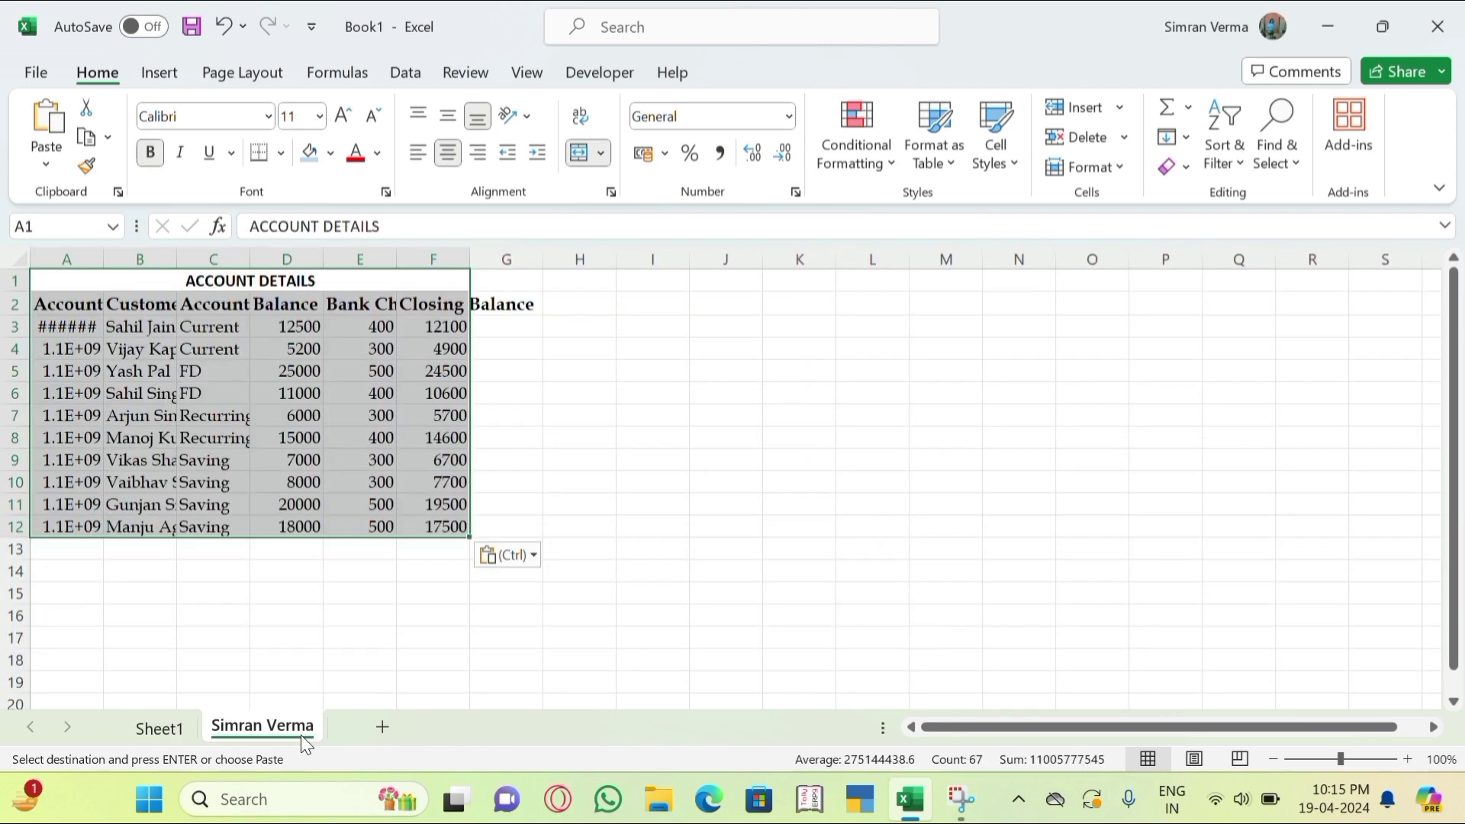
{"action": "left_click", "coordinate": [547, 447]}
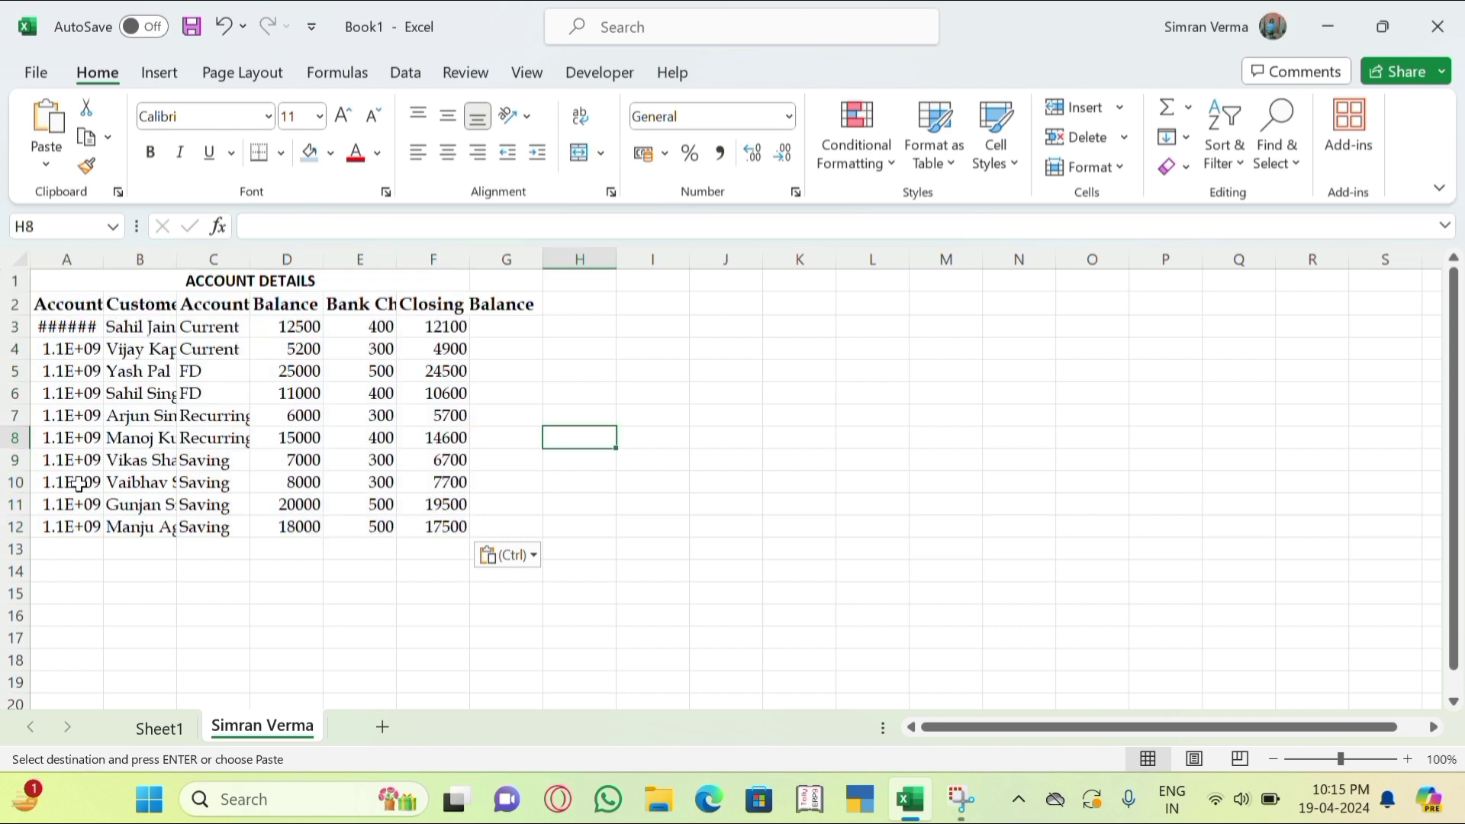
{"action": "left_click", "coordinate": [133, 312]}
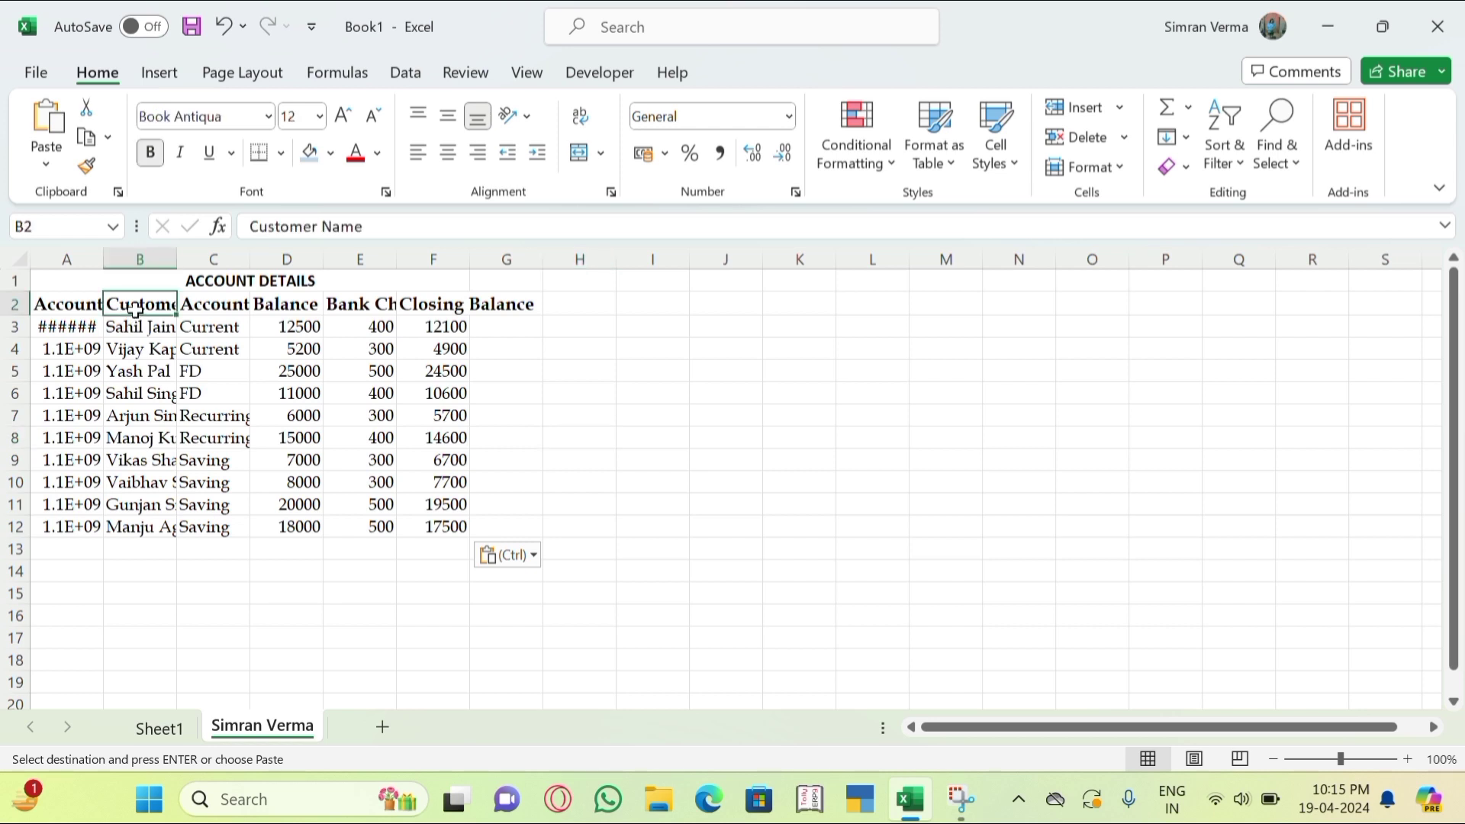
{"action": "left_click", "coordinate": [218, 311]}
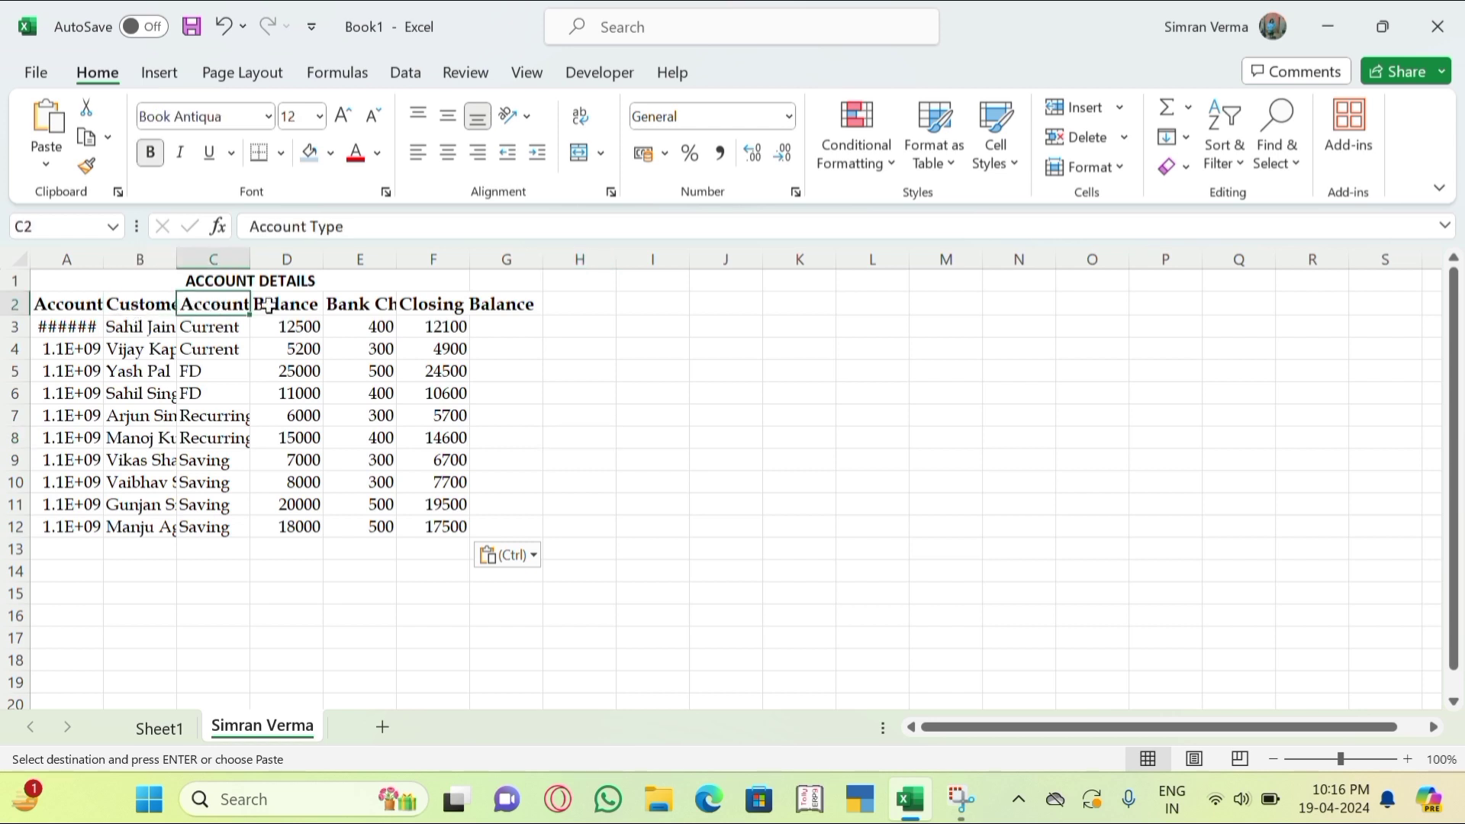
Select the whole new sheet and AutoFit all its columns.
{"action": "left_click", "coordinate": [22, 262]}
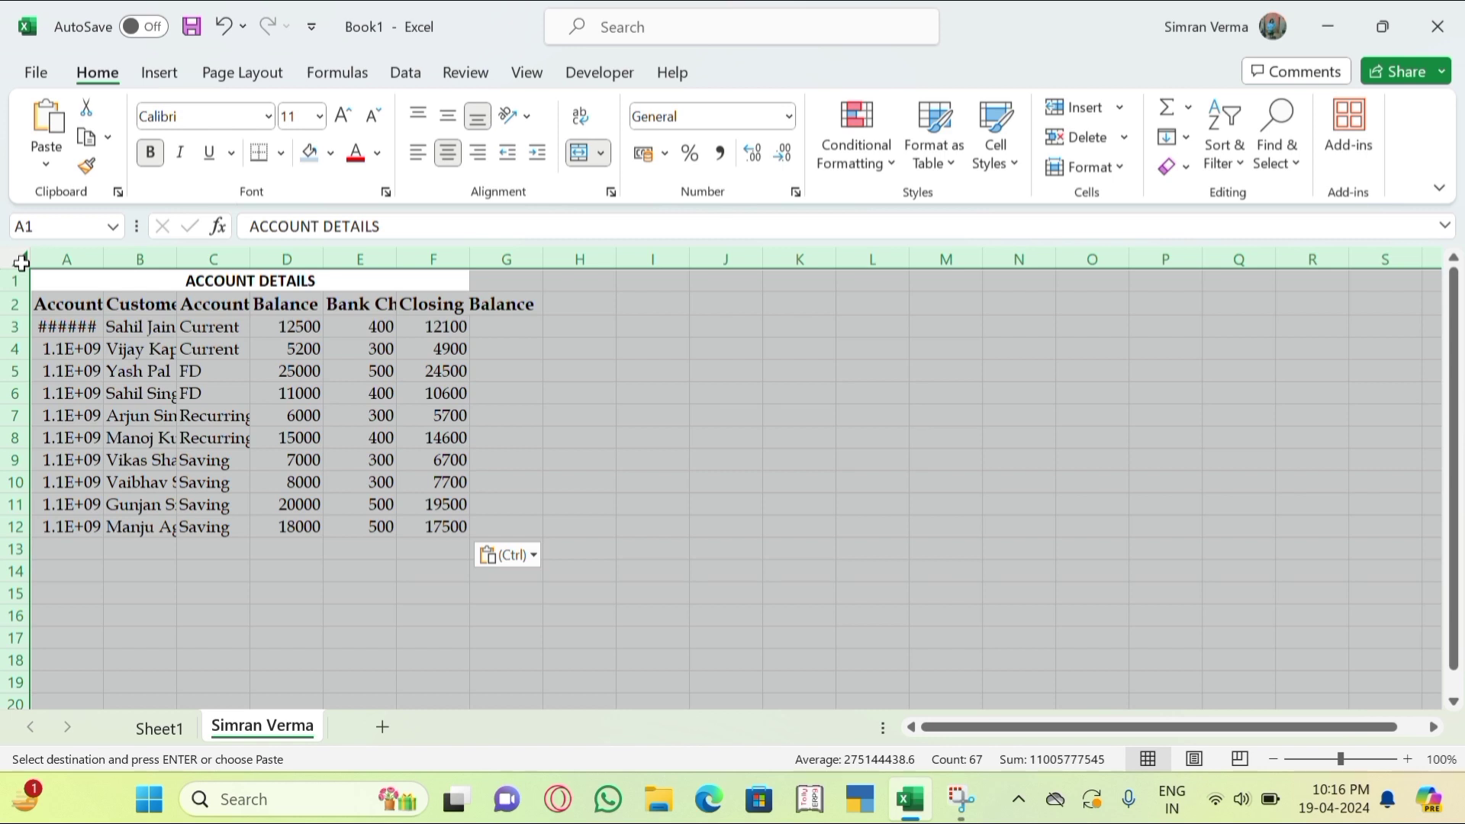
{"action": "double_click", "coordinate": [101, 255]}
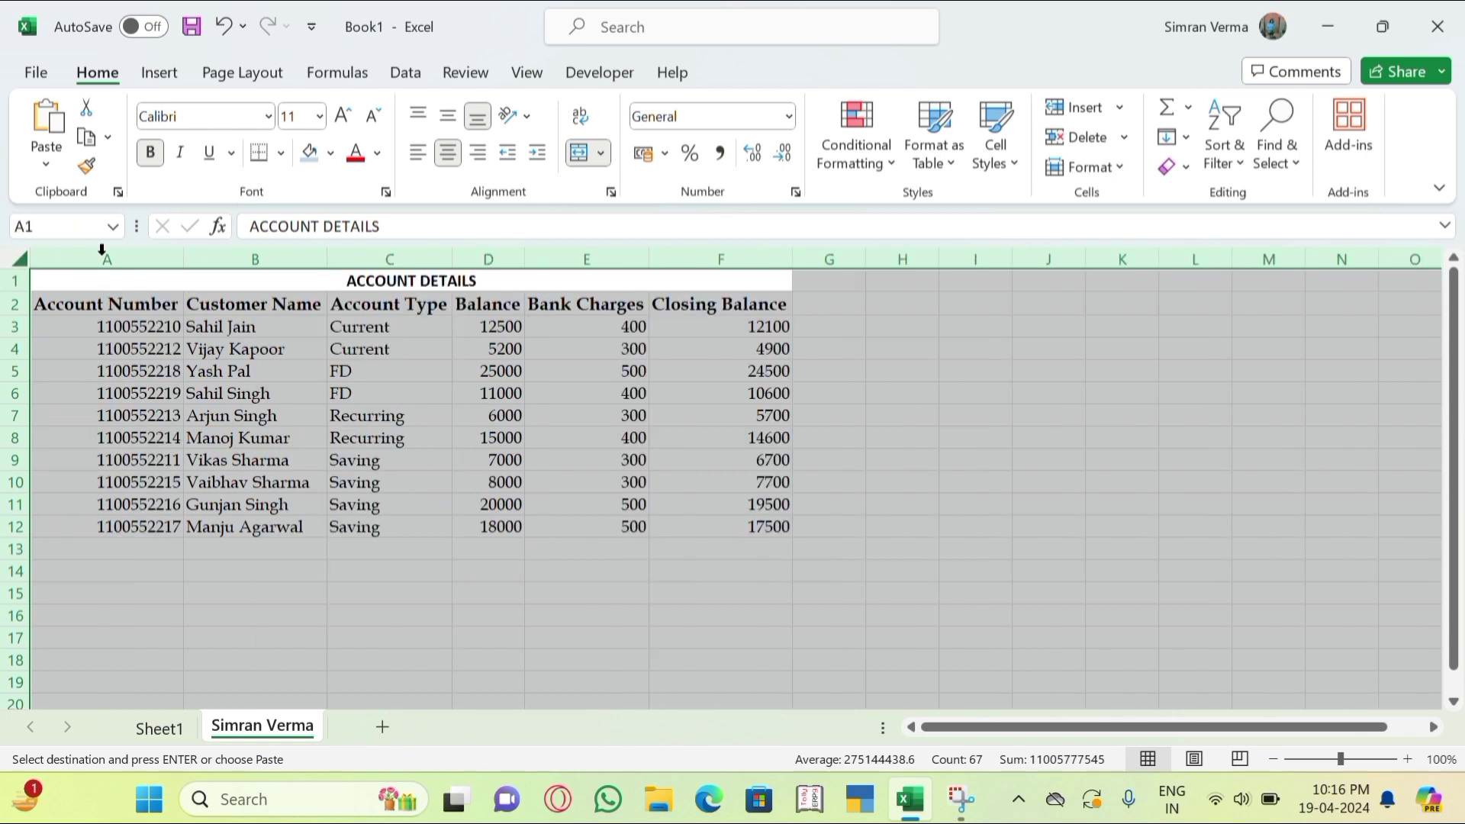